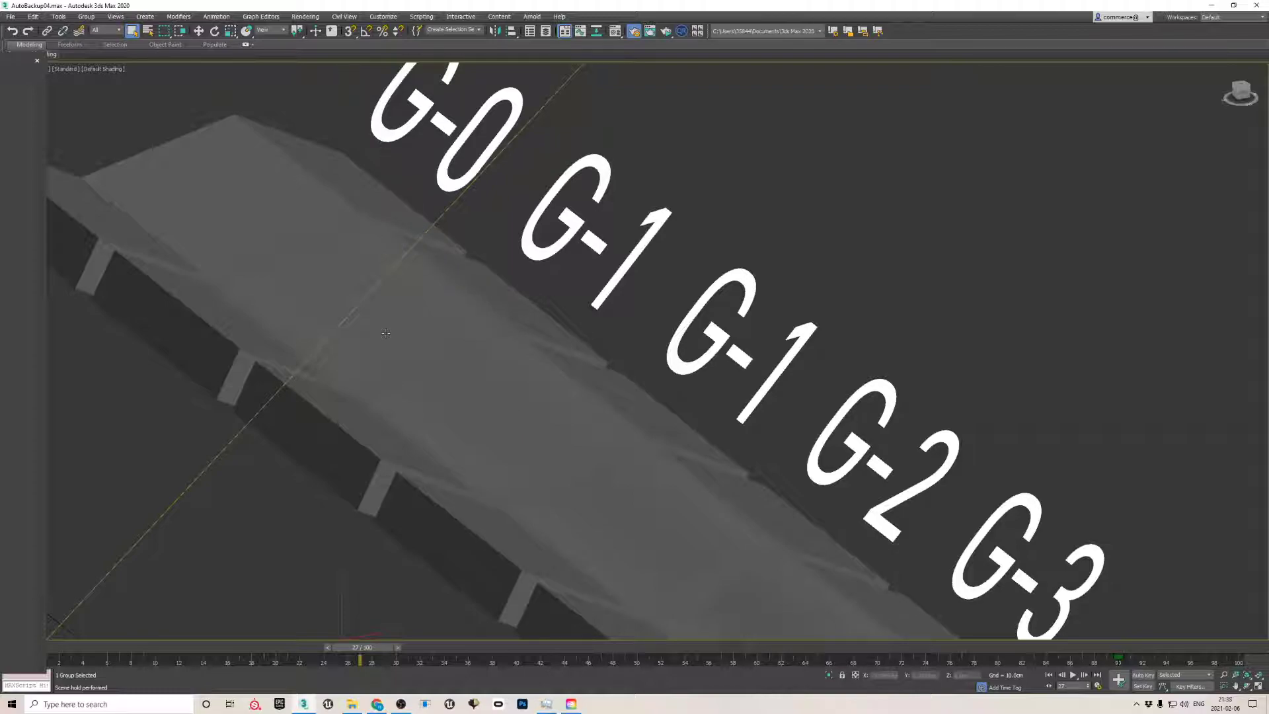
- Toggle safe frames on and off, then step back to an earlier view of the G-1 seams
key("shift+f")
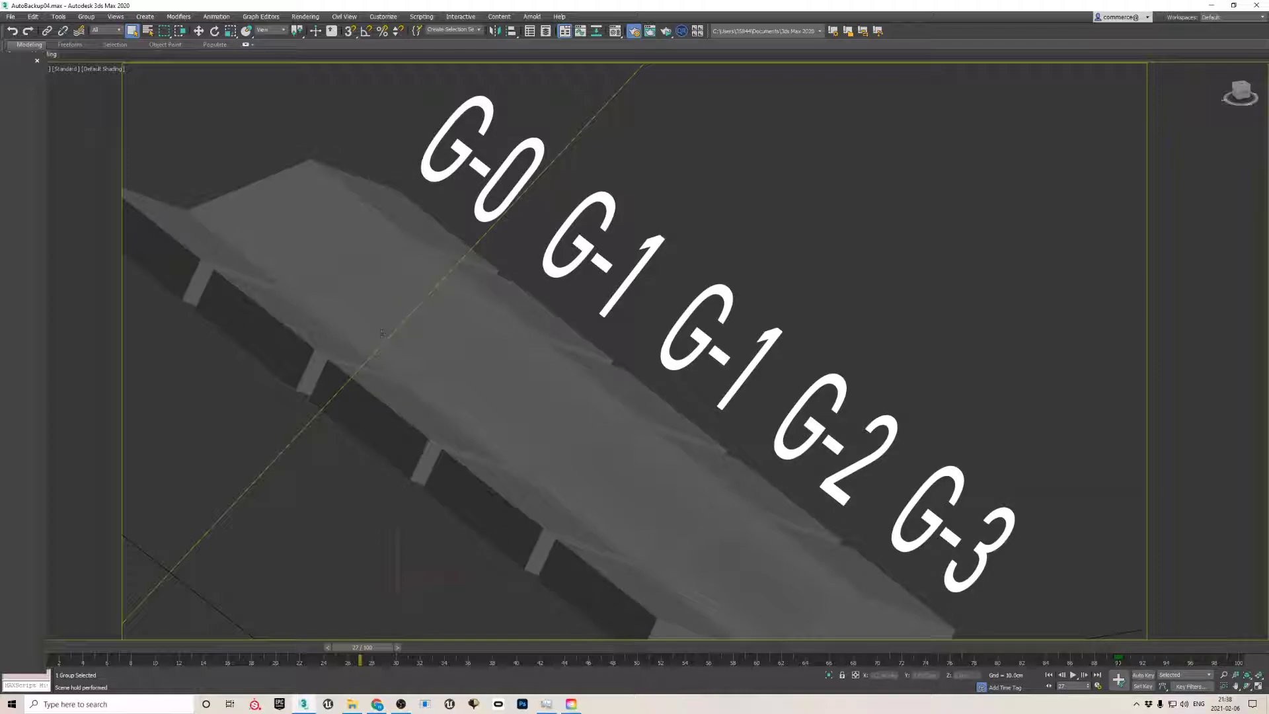
key("shift+f")
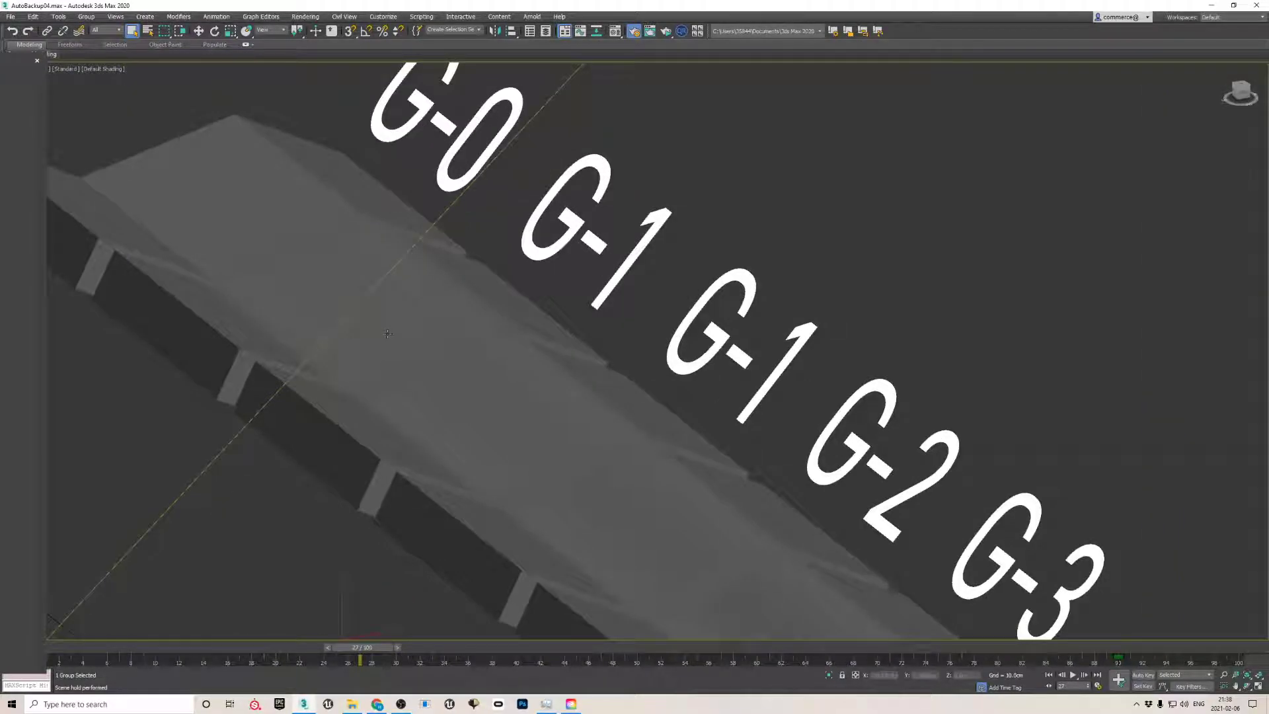
key("shift+z")
key("shift+z")
key("shift+z")
key("shift+z")
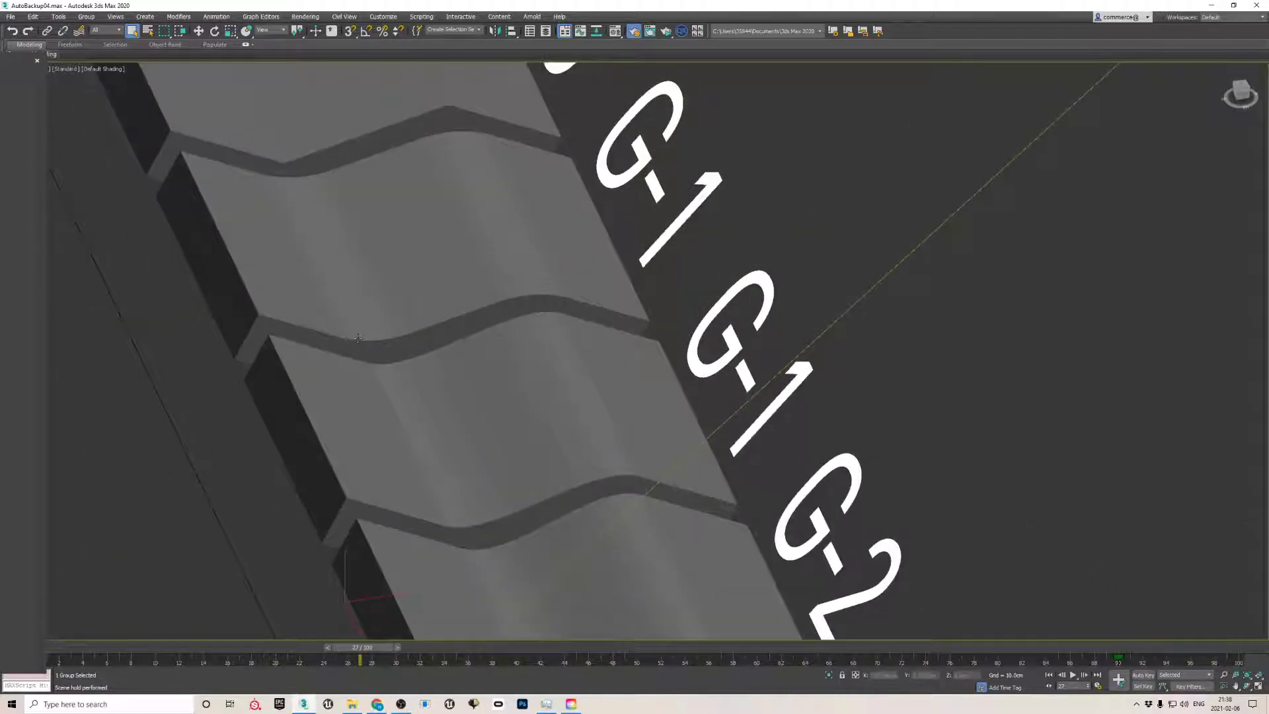
- Pan, orbit and zoom until the grooved block is seen end-on with its G-0 to G-3 labels
middle_click_drag(355, 331, 380, 384)
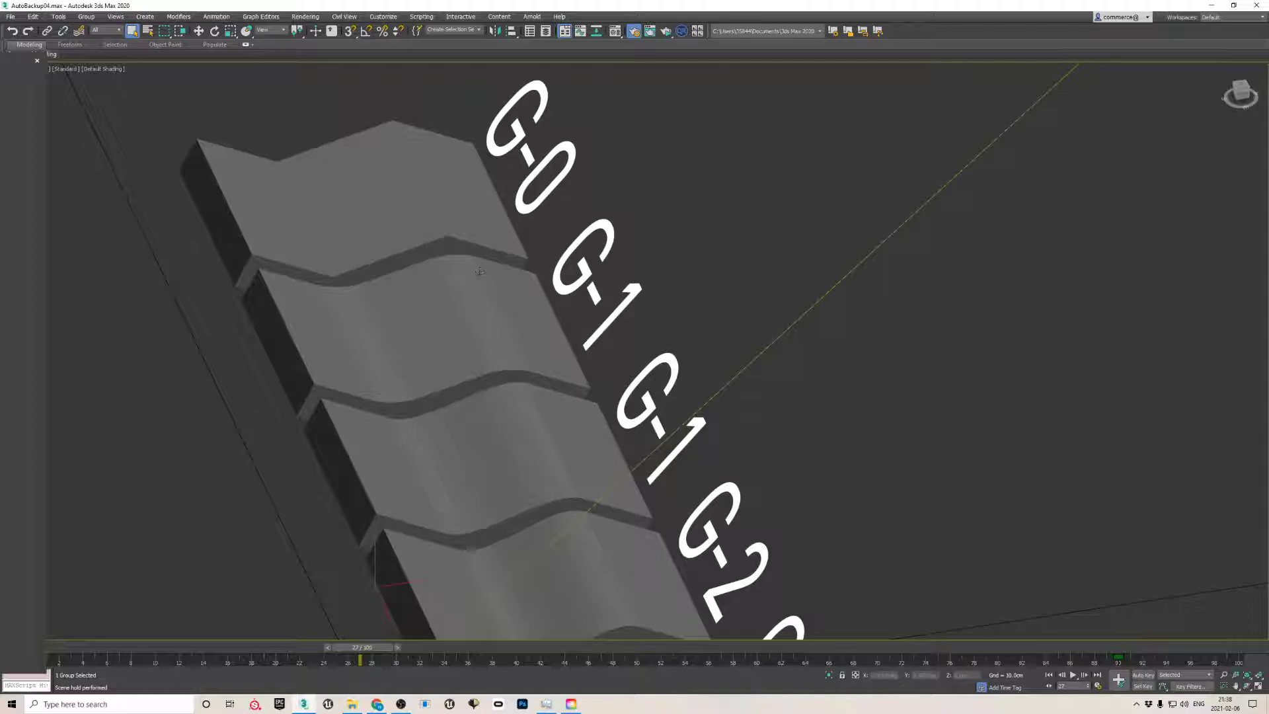
middle_click_drag(480, 269, 398, 222, "alt")
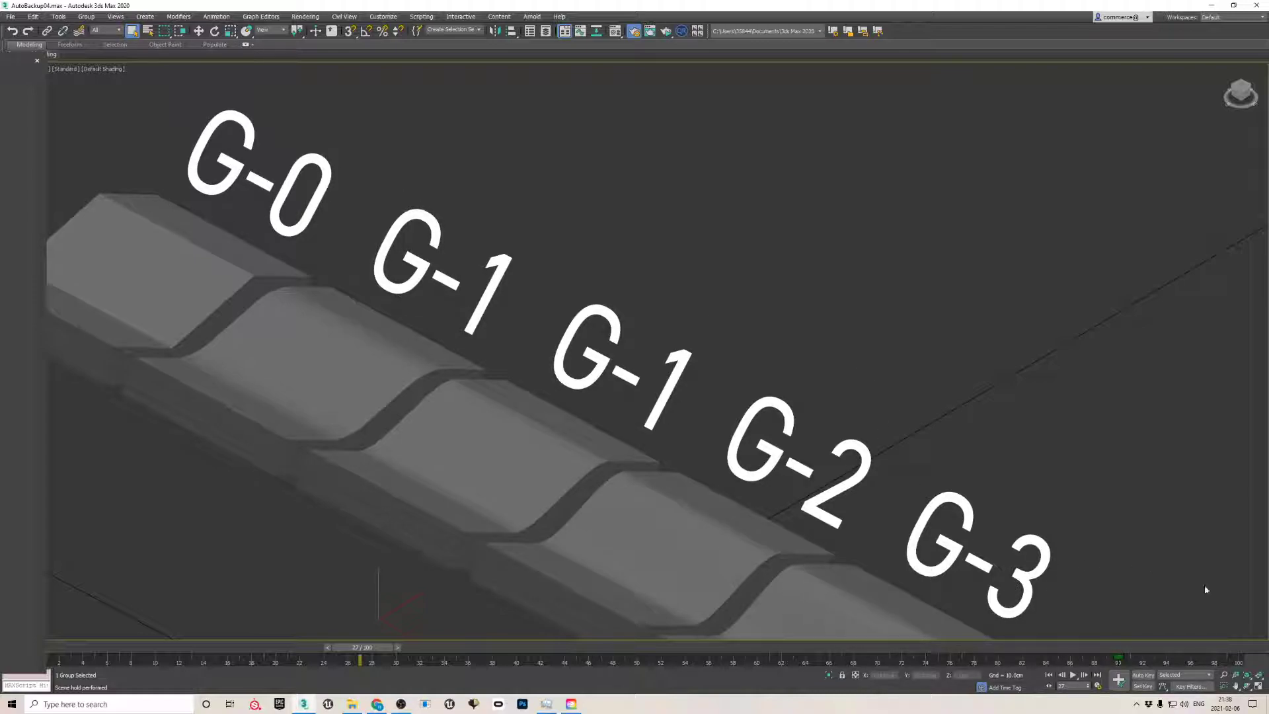
scroll(1028, 509, "down", 3)
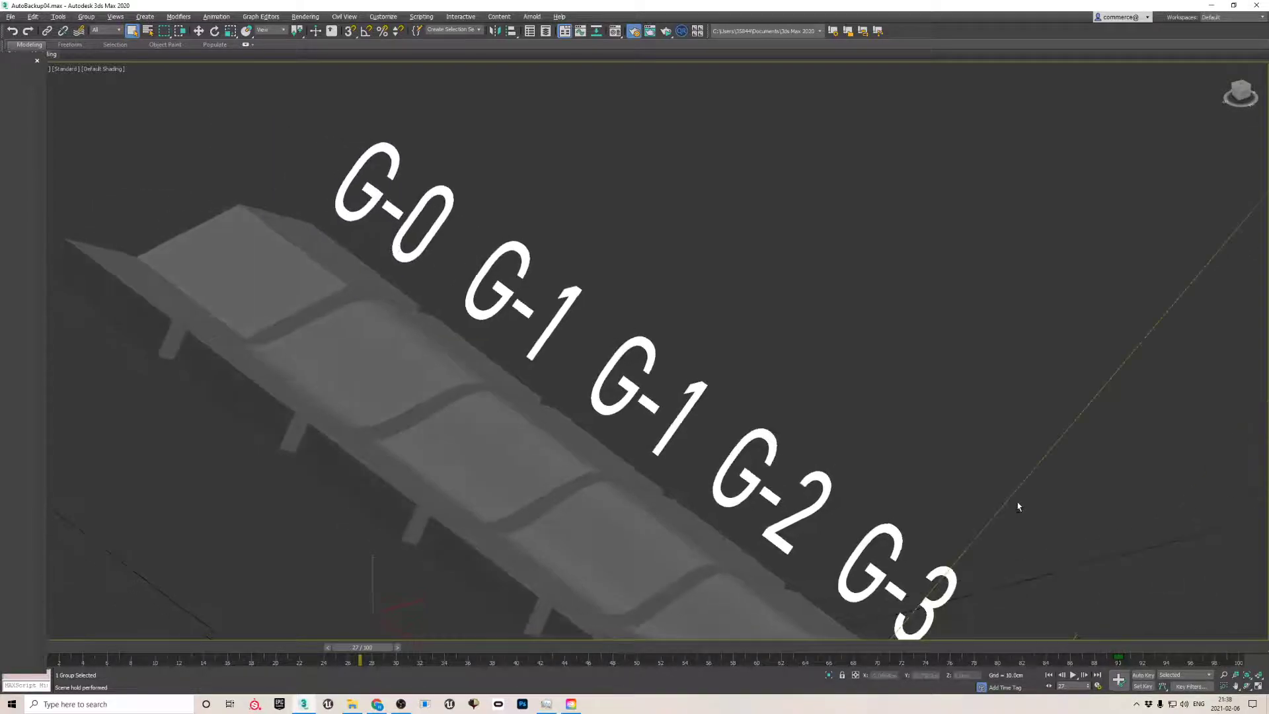
middle_click_drag(1020, 504, 668, 388, "alt")
scroll(584, 358, "up", 5)
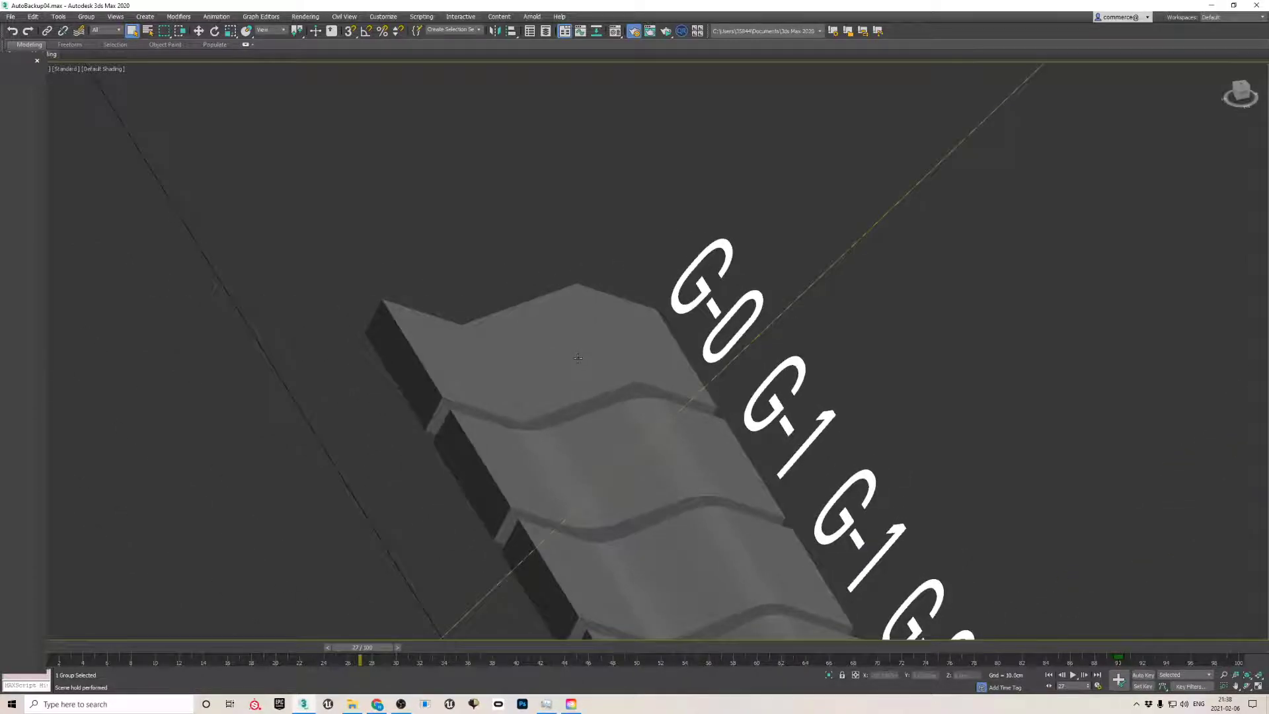
scroll(588, 364, "up", 2)
scroll(594, 371, "down", 4)
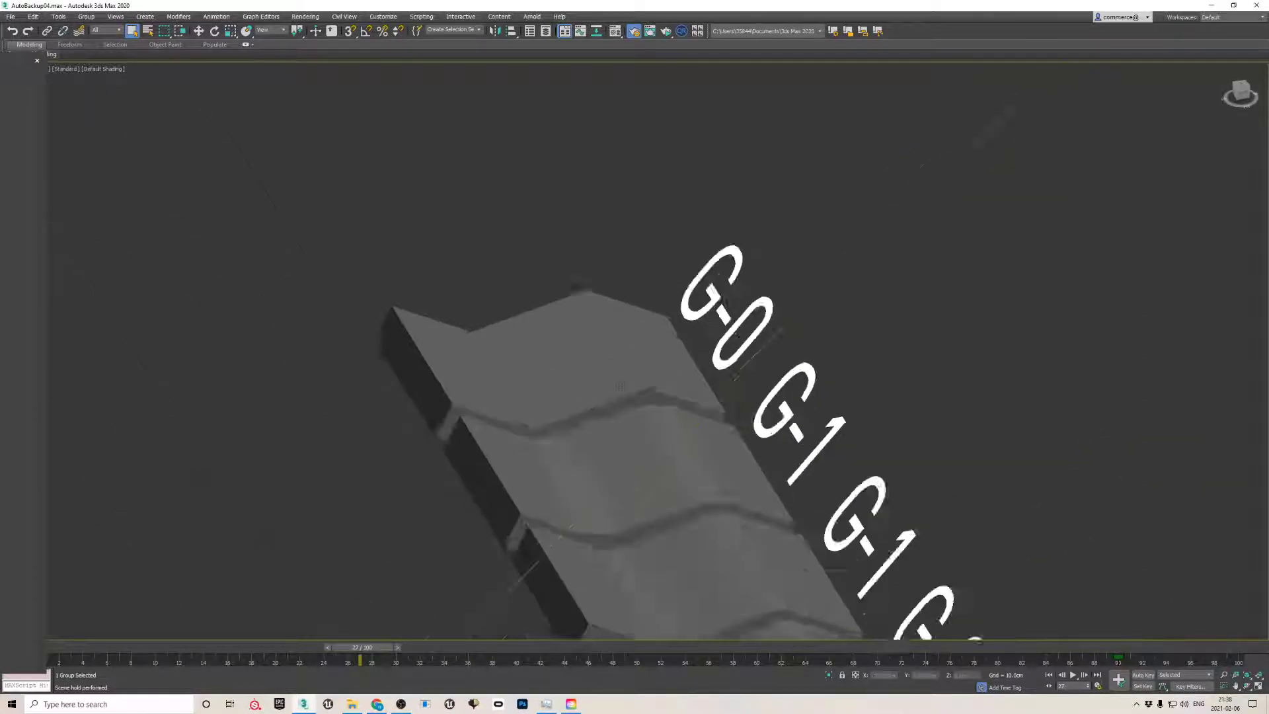
scroll(536, 302, "up", 1)
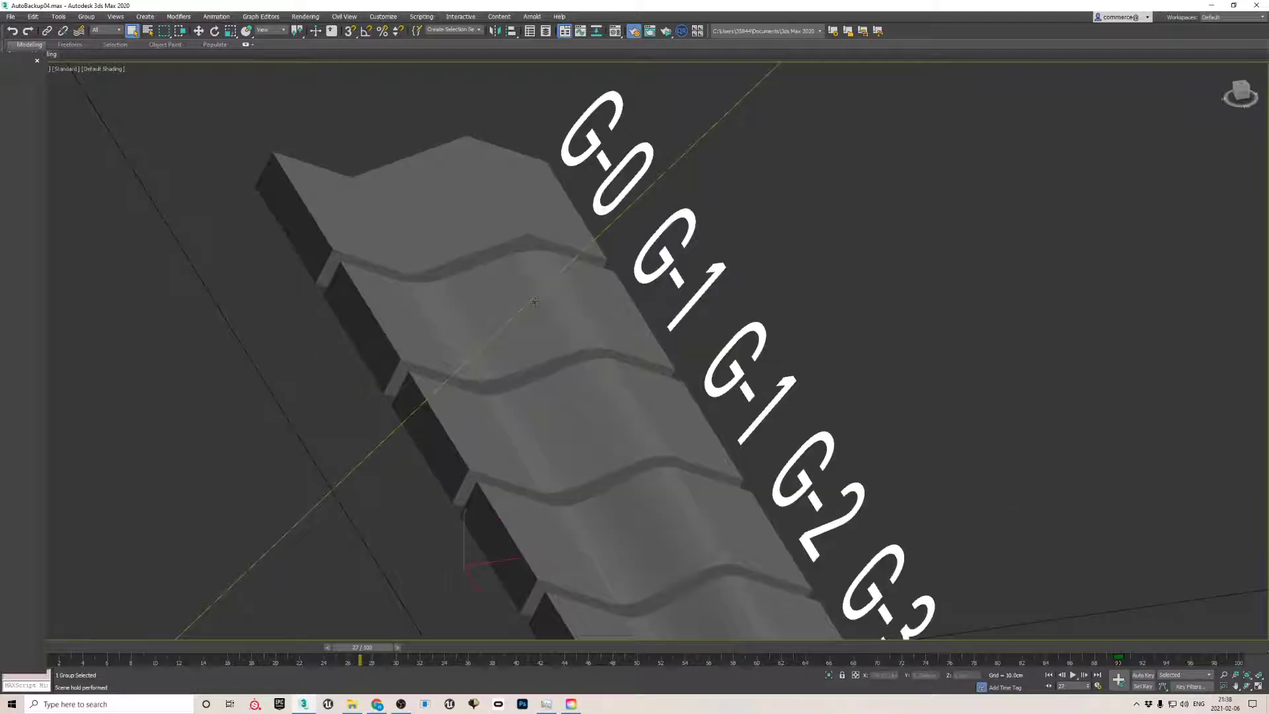
scroll(544, 312, "down", 3)
middle_click_drag(544, 313, 532, 292, "alt")
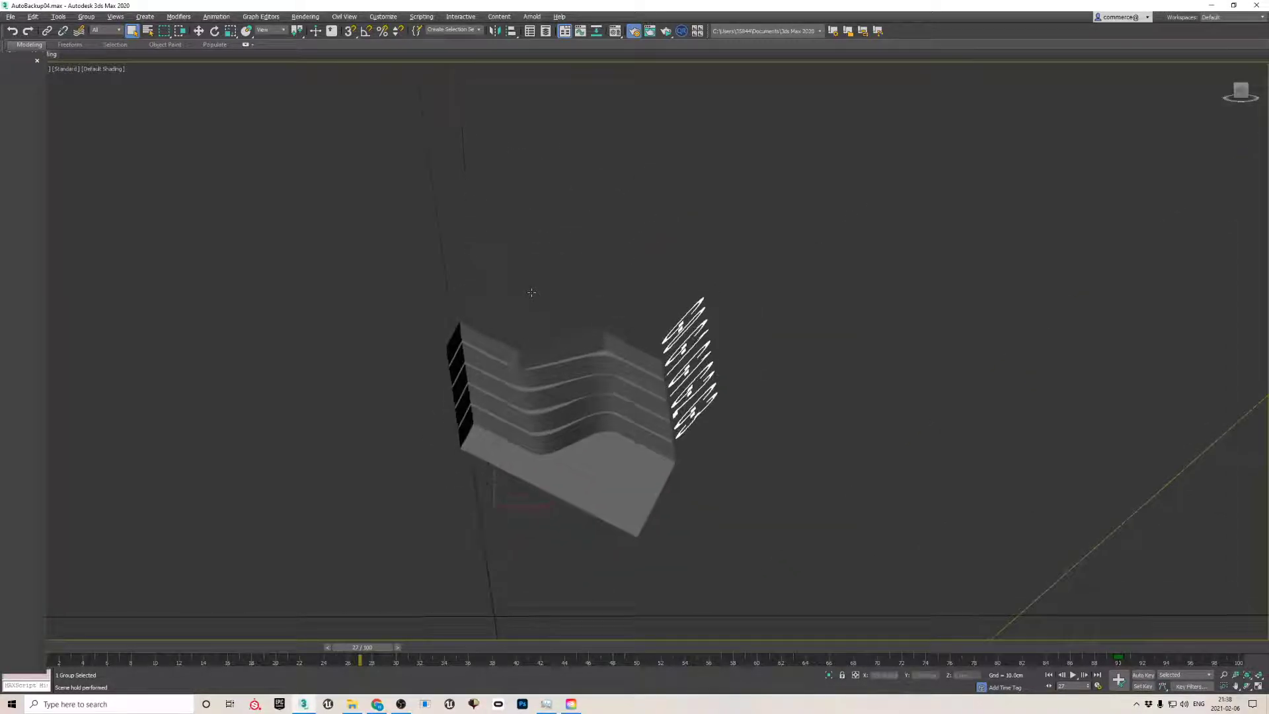
- Orbit and zoom across the block until the G-0 to G-3 wavy joint profiles line up
middle_click_drag(569, 395, 568, 396, "alt")
scroll(569, 396, "up", 5)
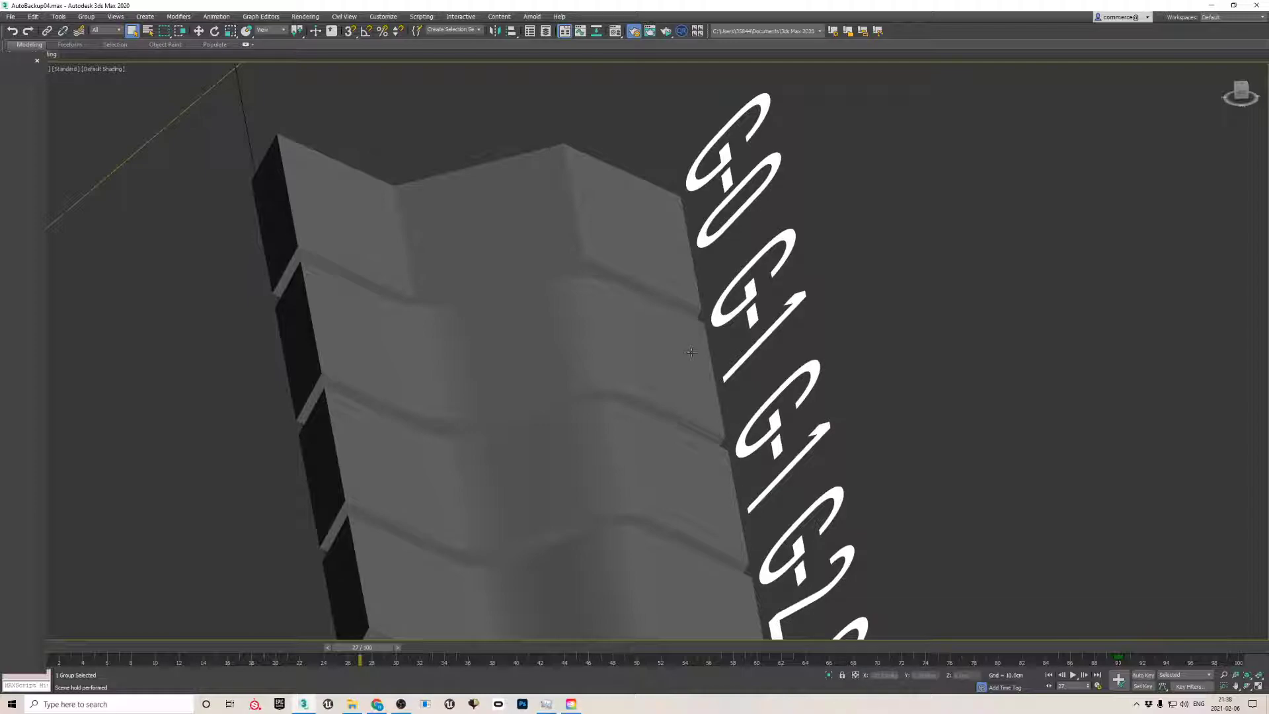
scroll(633, 348, "down", 2)
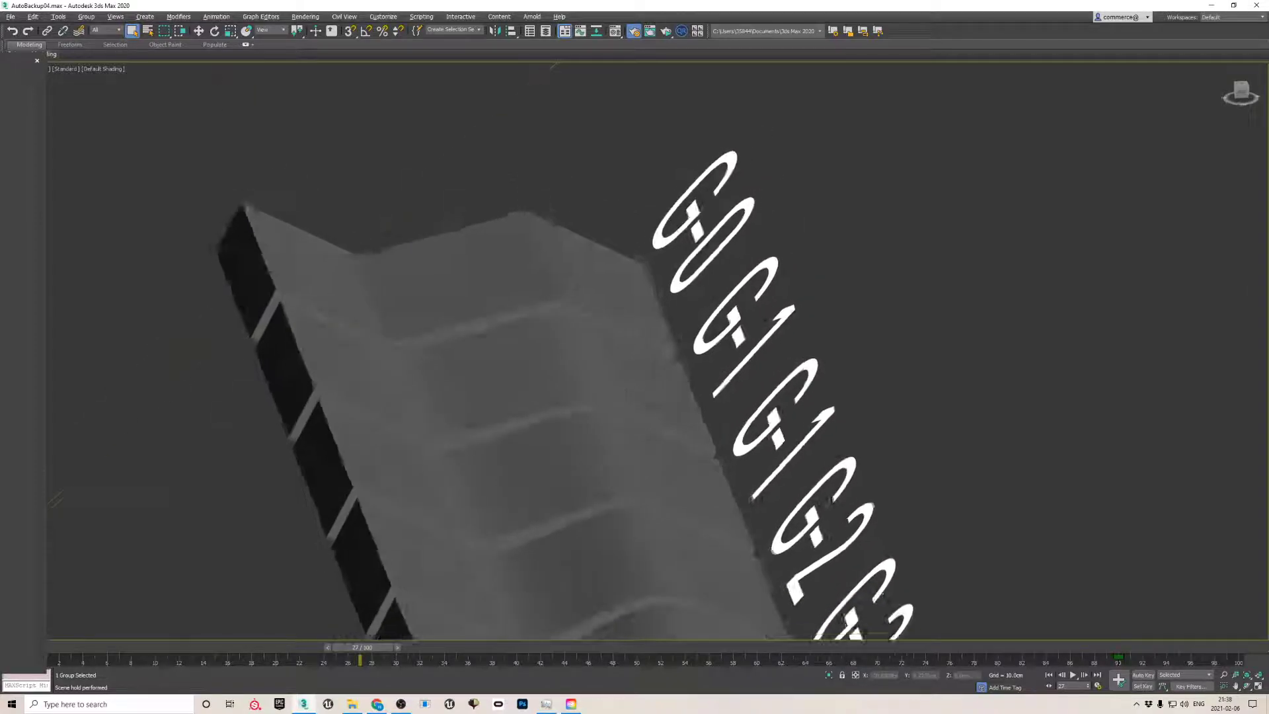
middle_click_drag(634, 348, 496, 301, "alt")
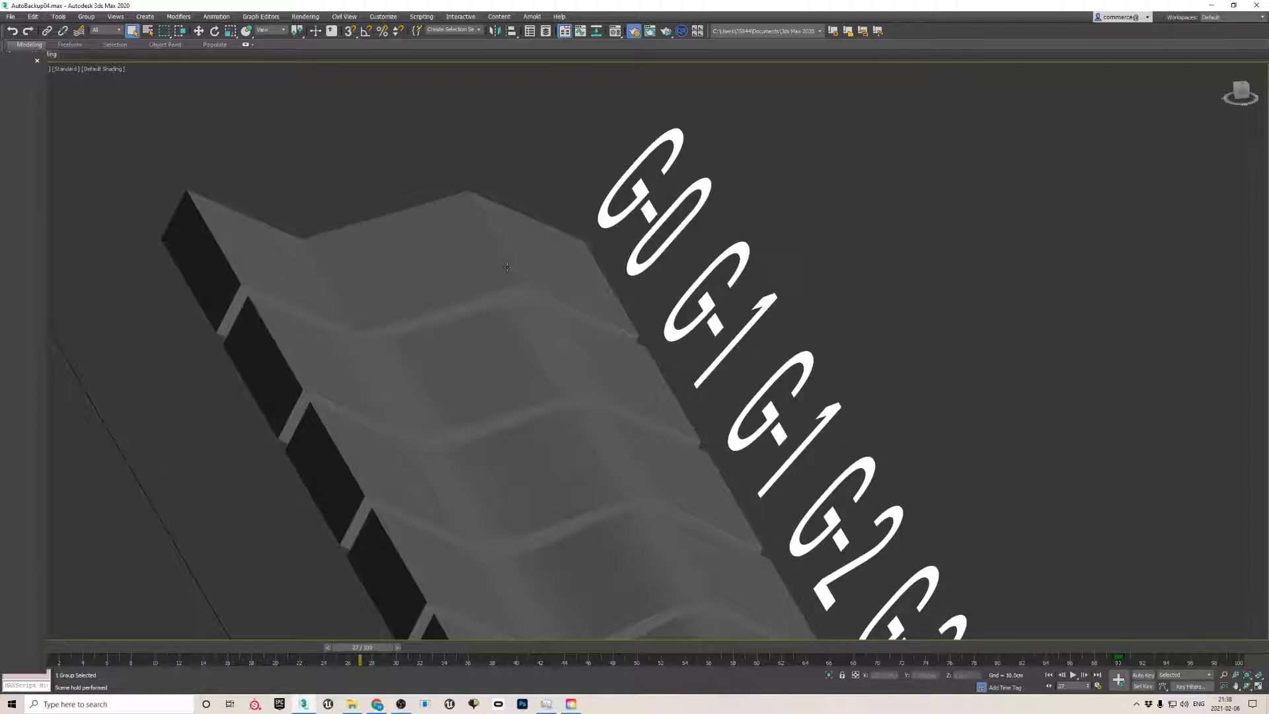
middle_click_drag(507, 267, 345, 313, "alt")
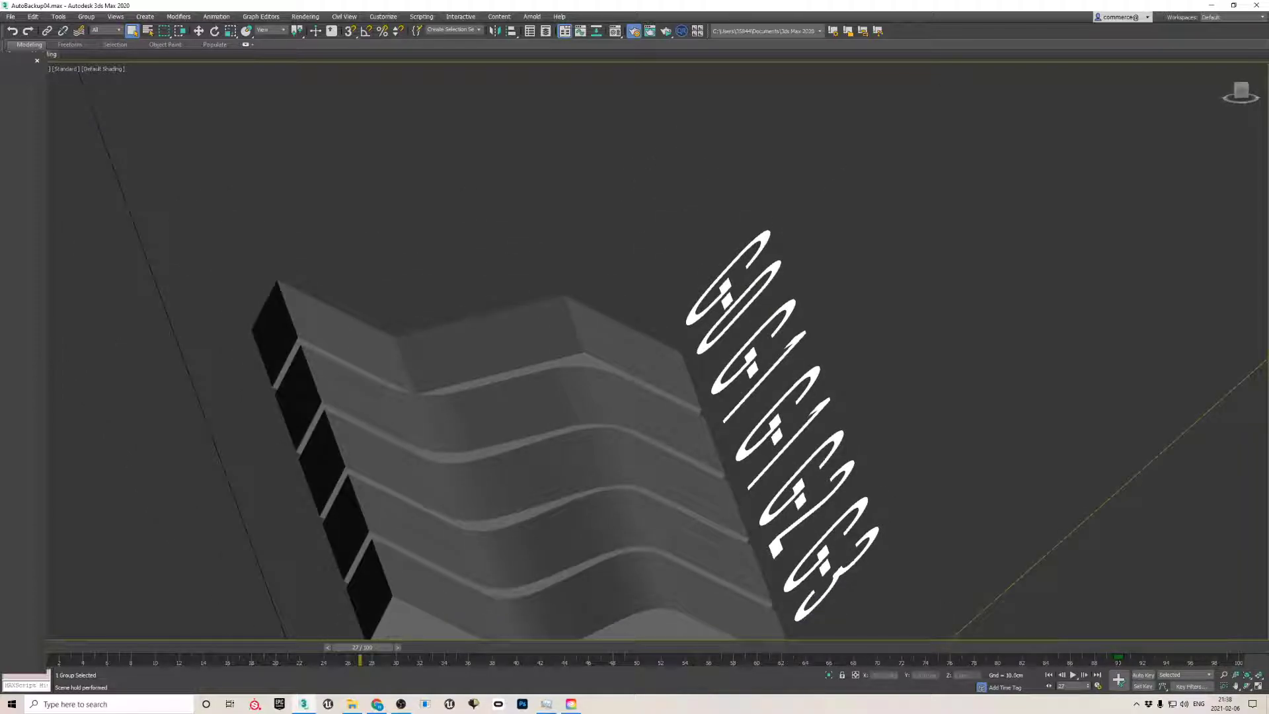
scroll(585, 335, "up", 2)
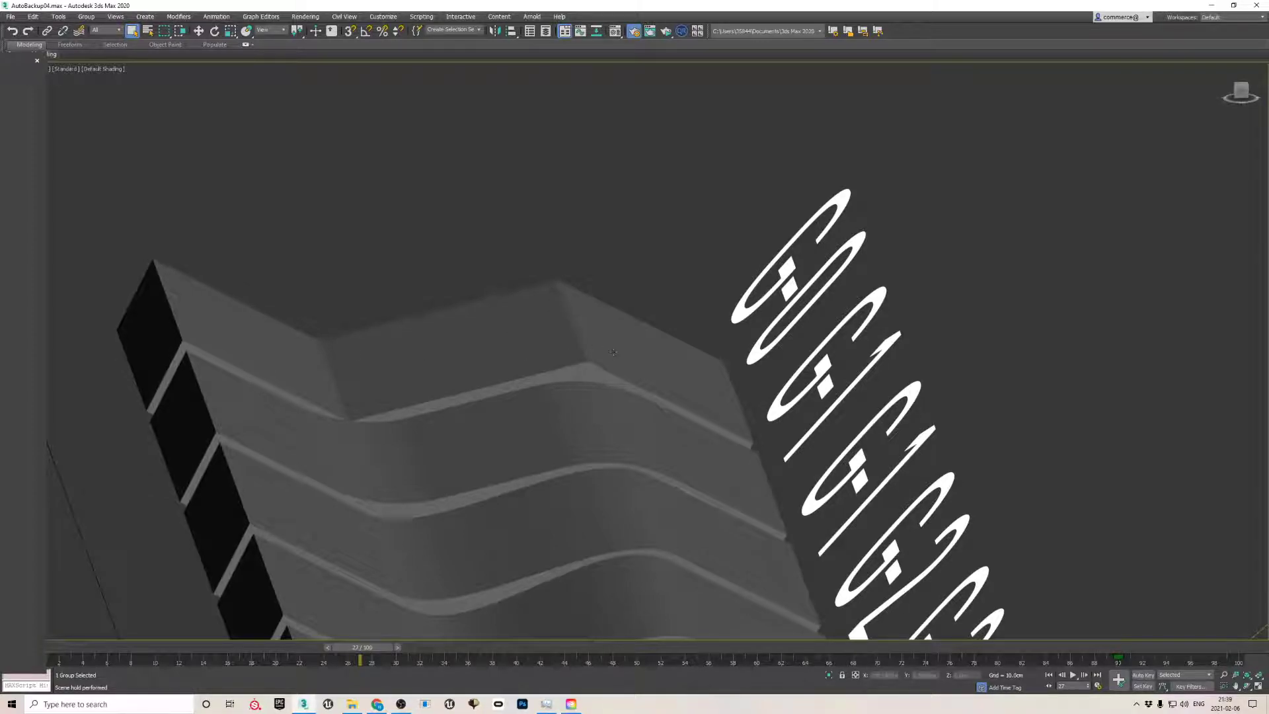
- Pan and zoom in on the S-shaped G-1 seams between the block segments
mouse_move(488, 383)
middle_mouse_down()
mouse_move(472, 363)
mouse_move(492, 395)
middle_mouse_up()
scroll(472, 363, "down", 3)
scroll(472, 362, "up", 4)
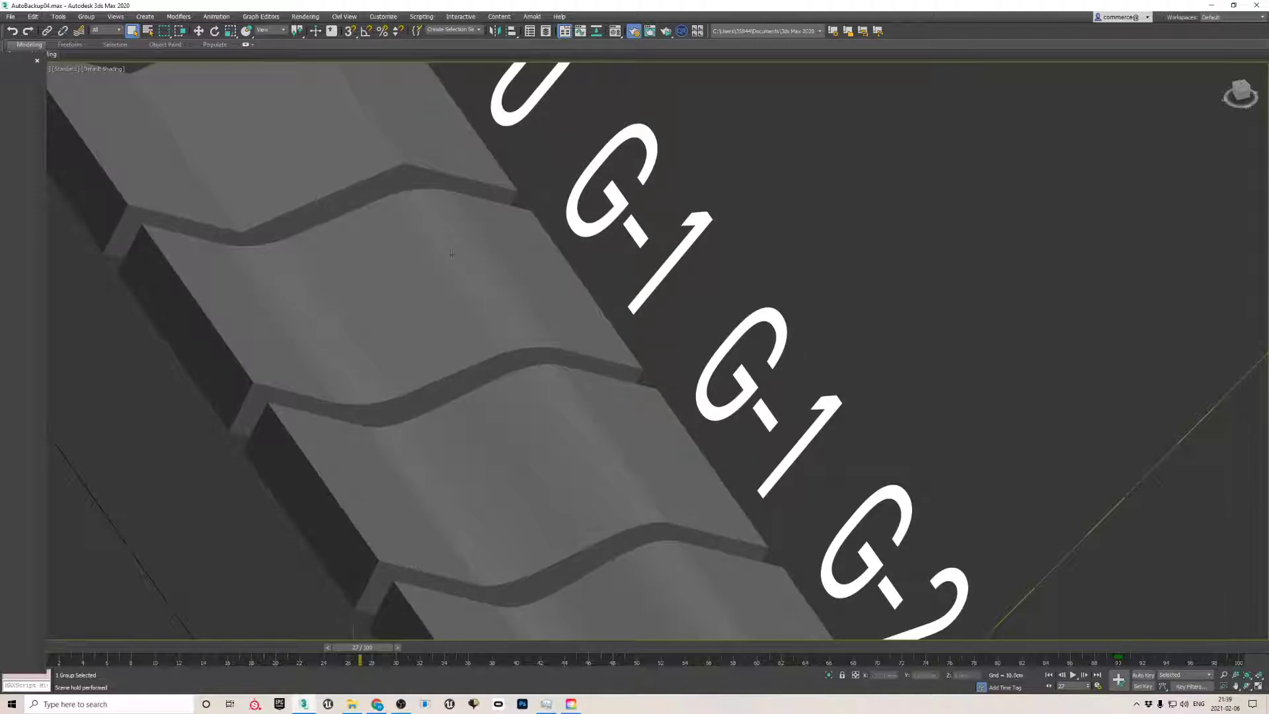
middle_click_drag(397, 164, 439, 529)
scroll(439, 529, "down", 2)
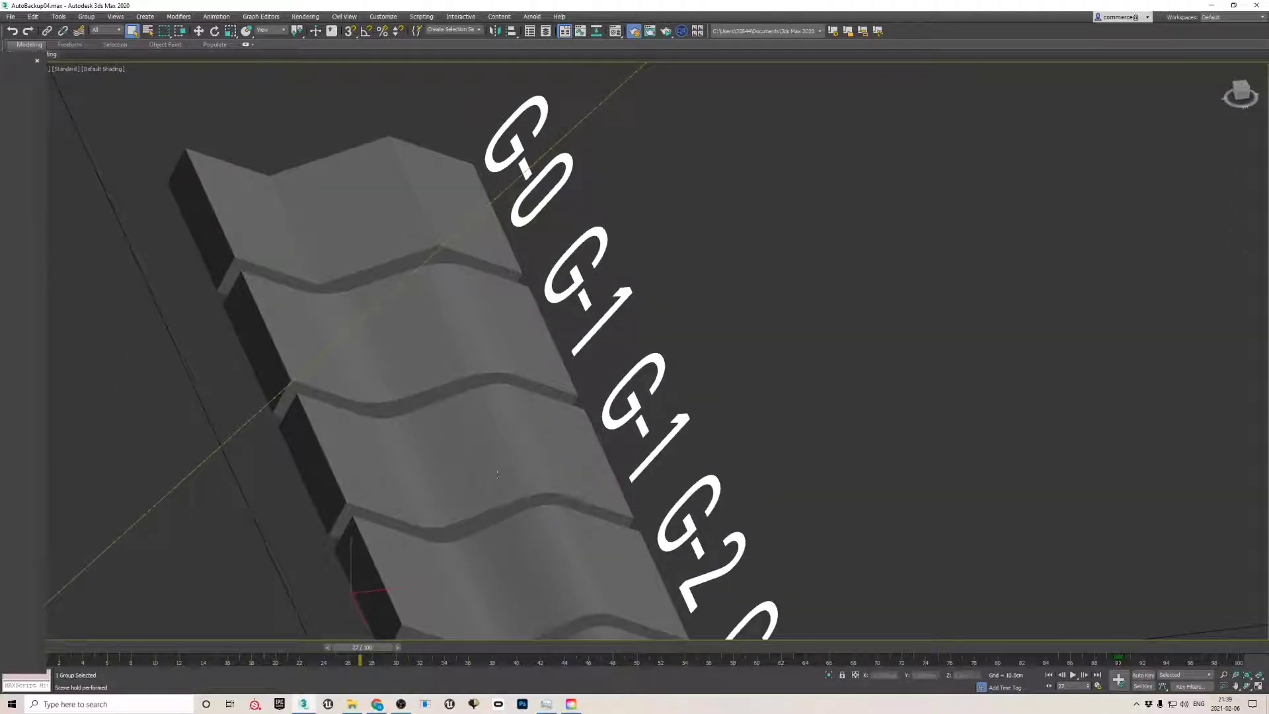
scroll(493, 461, "up", 4)
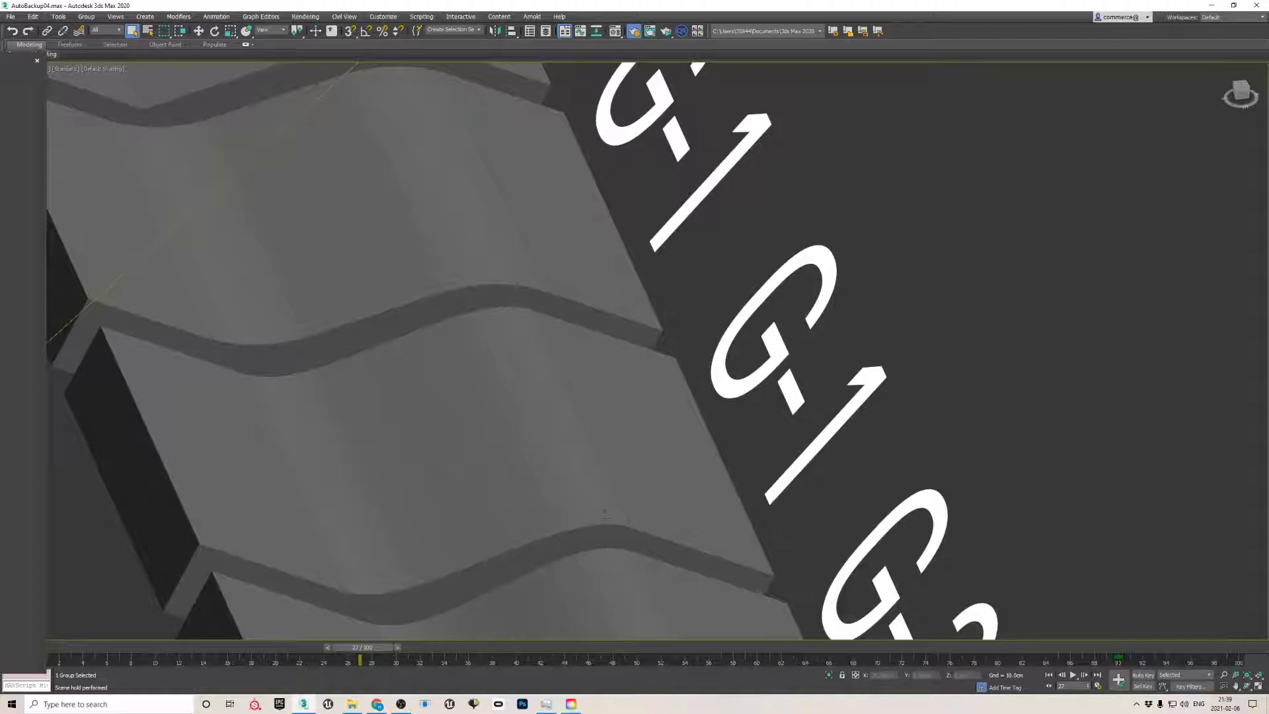
- Pan and zoom until one dark S-curved G-1 joint band fills the view
middle_click_drag(557, 455, 499, 488)
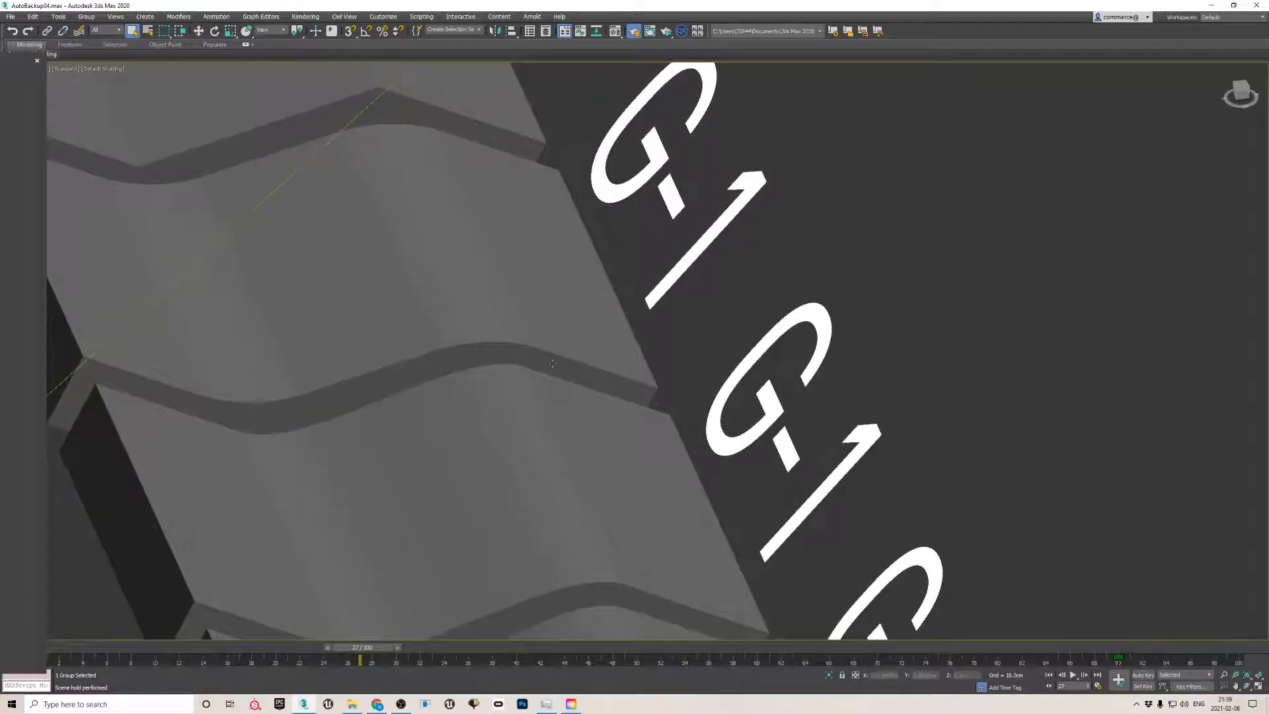
scroll(473, 316, "up", 2)
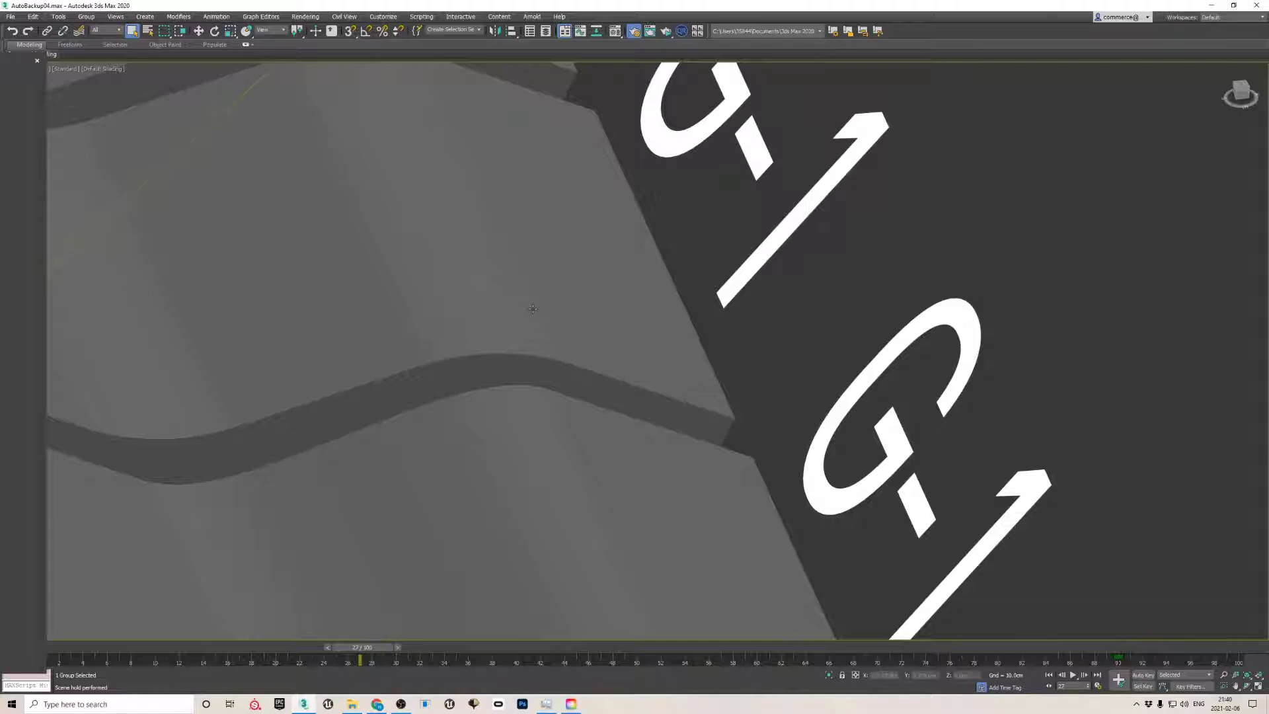
scroll(533, 308, "down", 1)
- Pan along the column and zoom in on the G-2 and G-3 joint bands
scroll(533, 309, "down", 1)
middle_click_drag(533, 309, 510, 360)
scroll(573, 383, "down", 1)
scroll(540, 403, "up", 3)
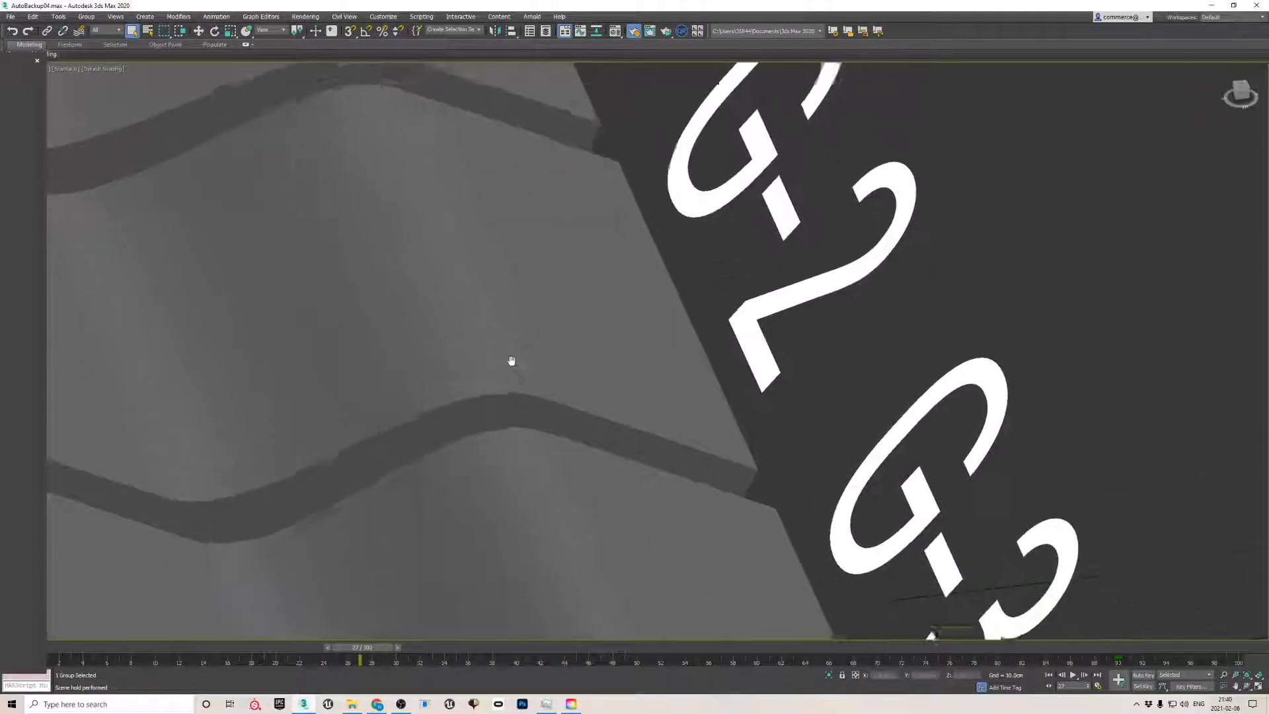
scroll(509, 359, "up", 2)
scroll(522, 391, "down", 2)
scroll(563, 382, "up", 2)
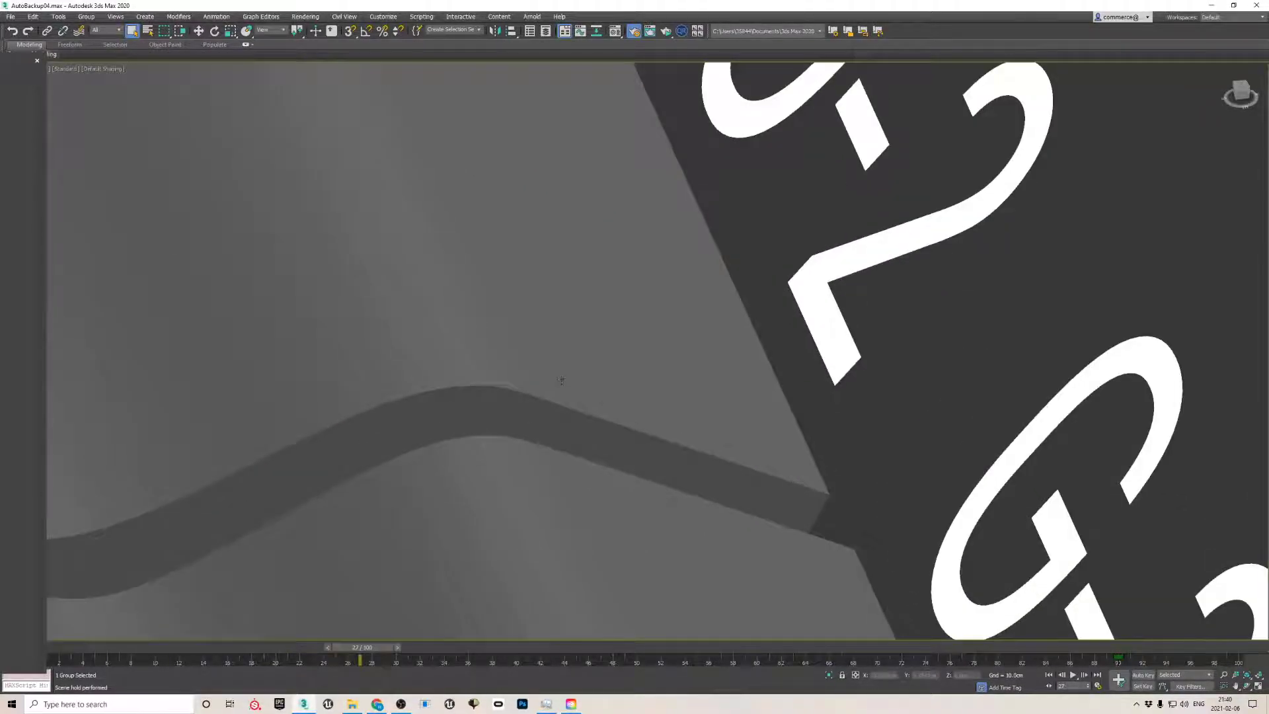
scroll(561, 378, "down", 2)
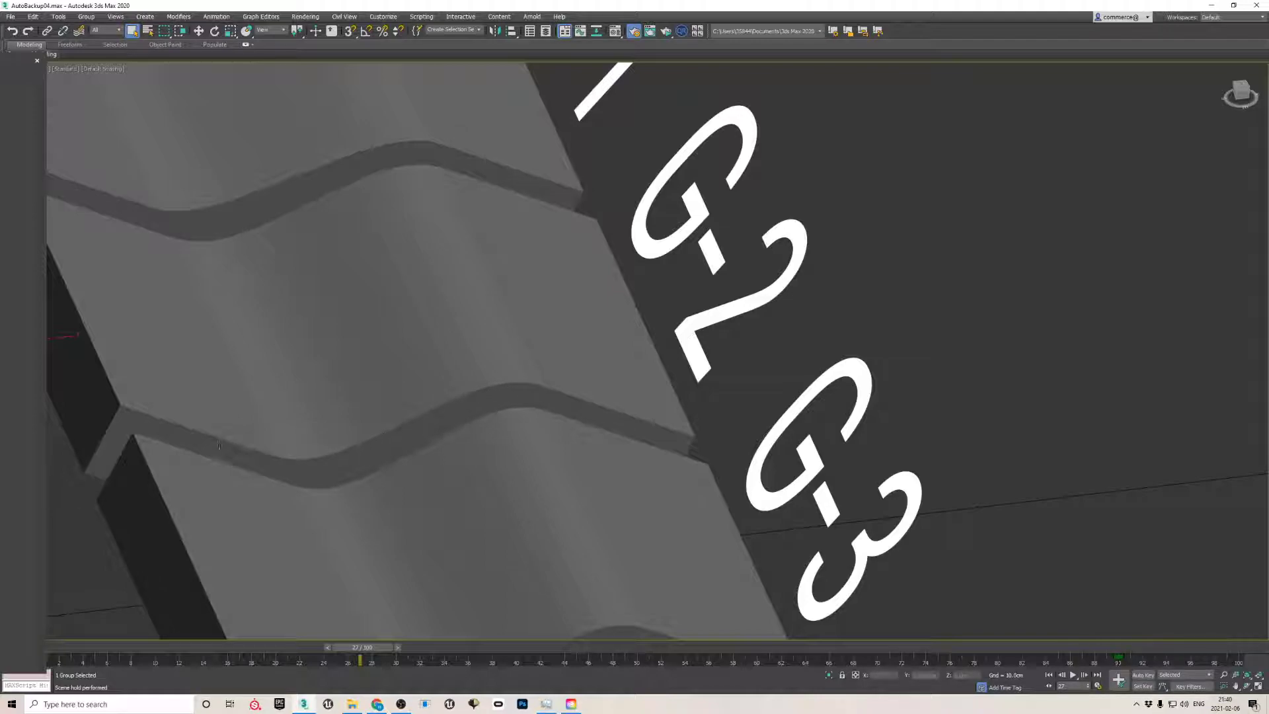
- Pan and zoom in close on the curved surfaces of the G-2 and G-3 blocks
middle_click_drag(239, 454, 467, 342)
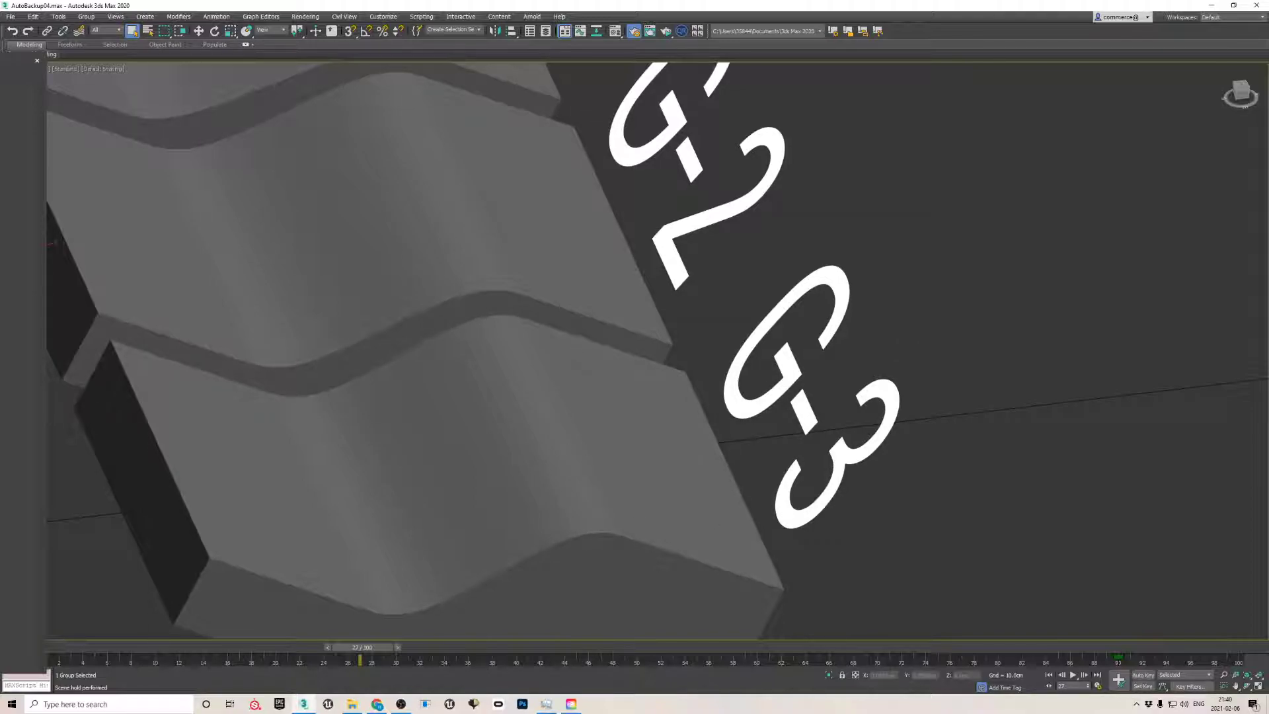
scroll(532, 303, "down", 5)
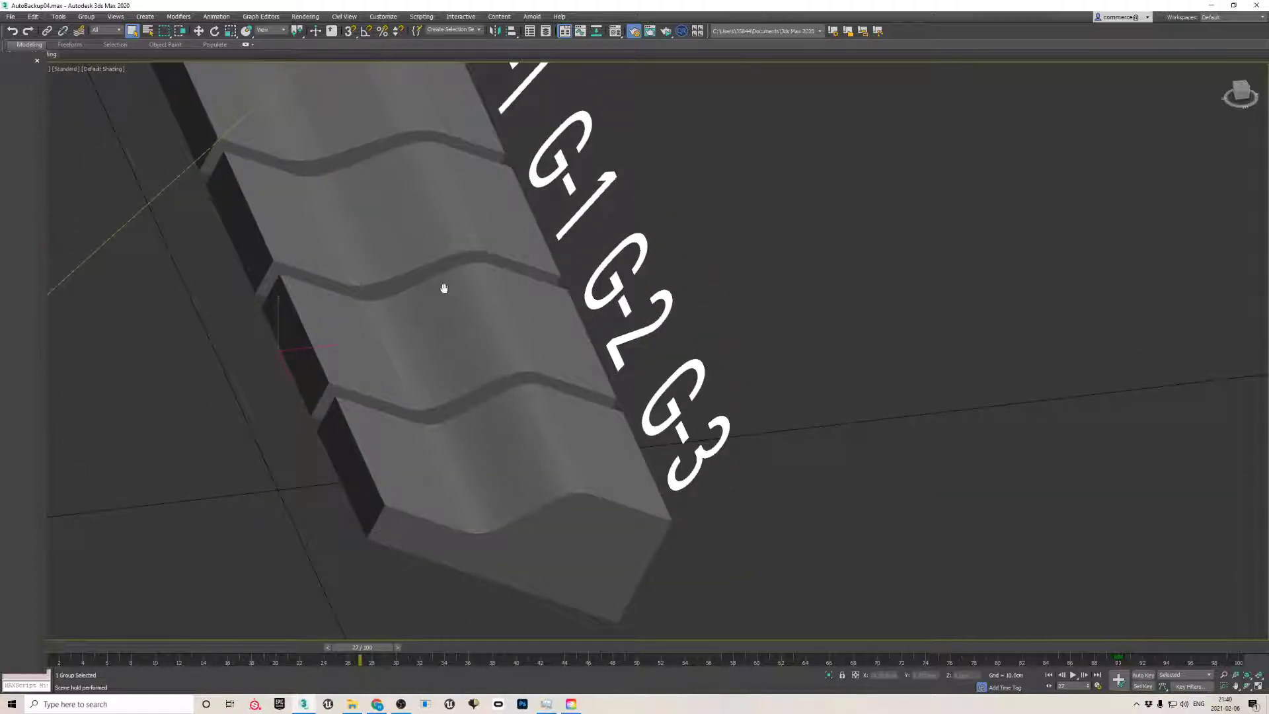
scroll(445, 287, "up", 3)
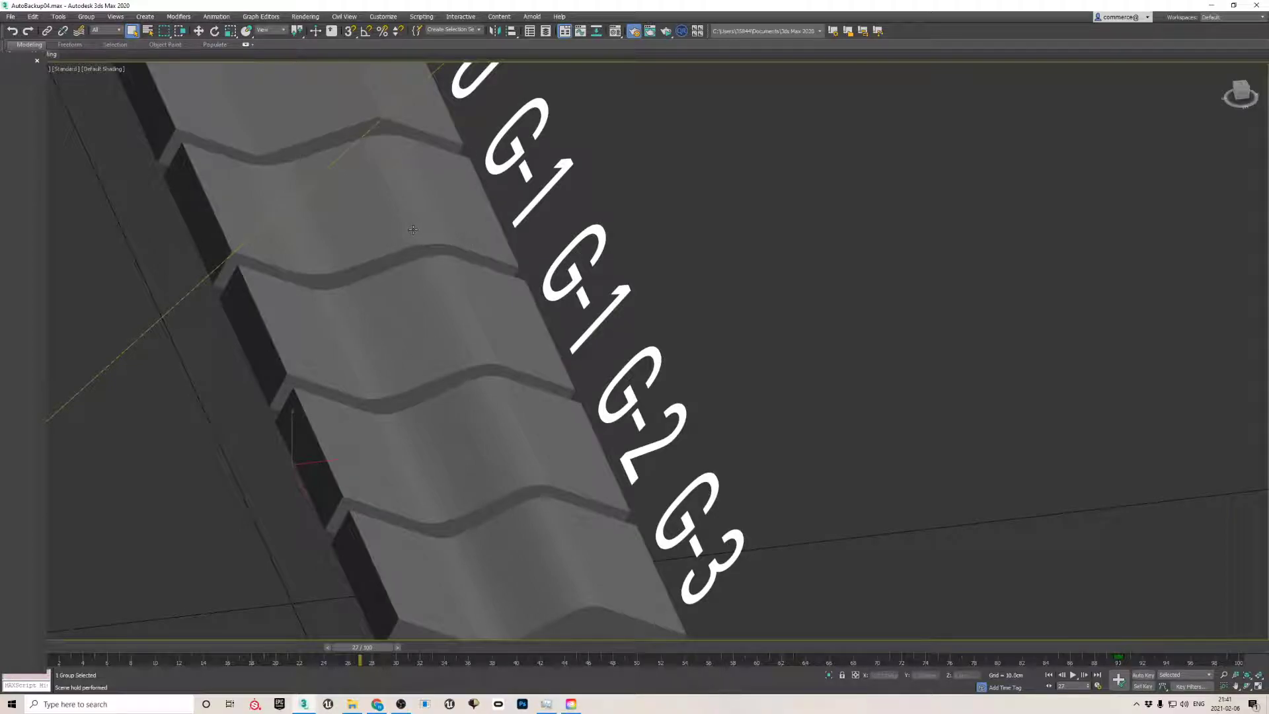
middle_click_drag(412, 229, 411, 192)
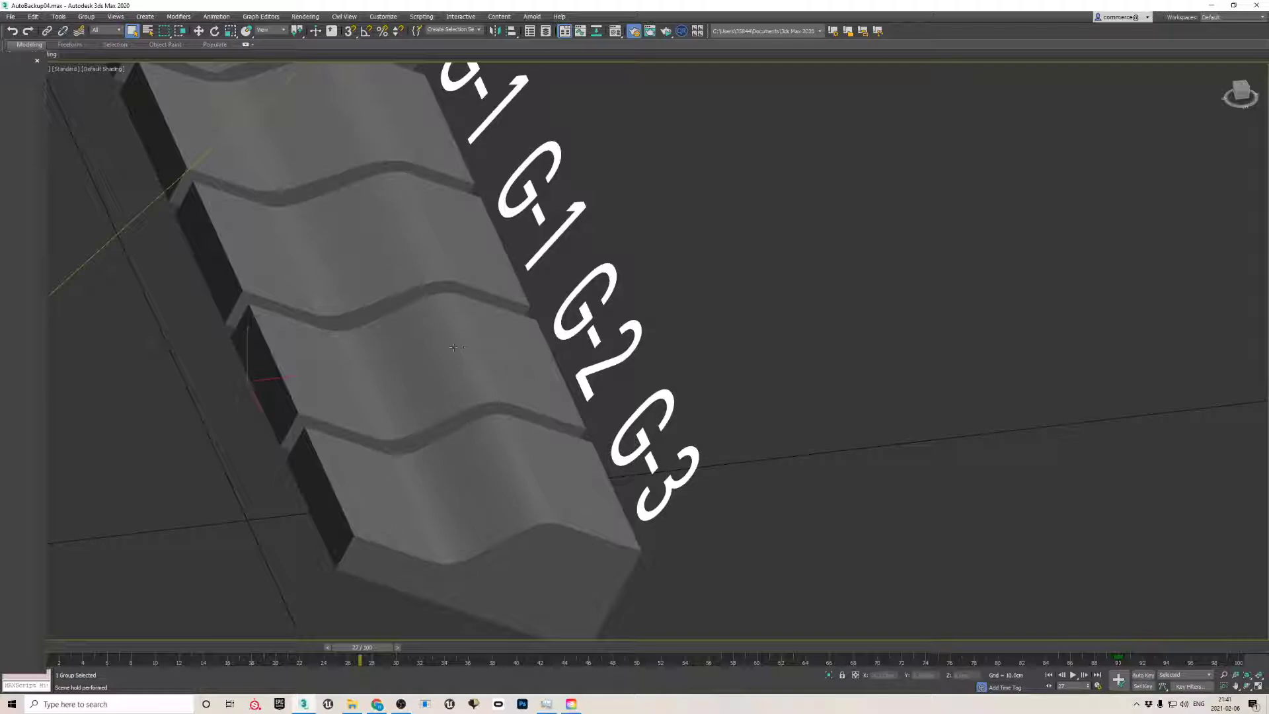
middle_click_drag(466, 346, 458, 306)
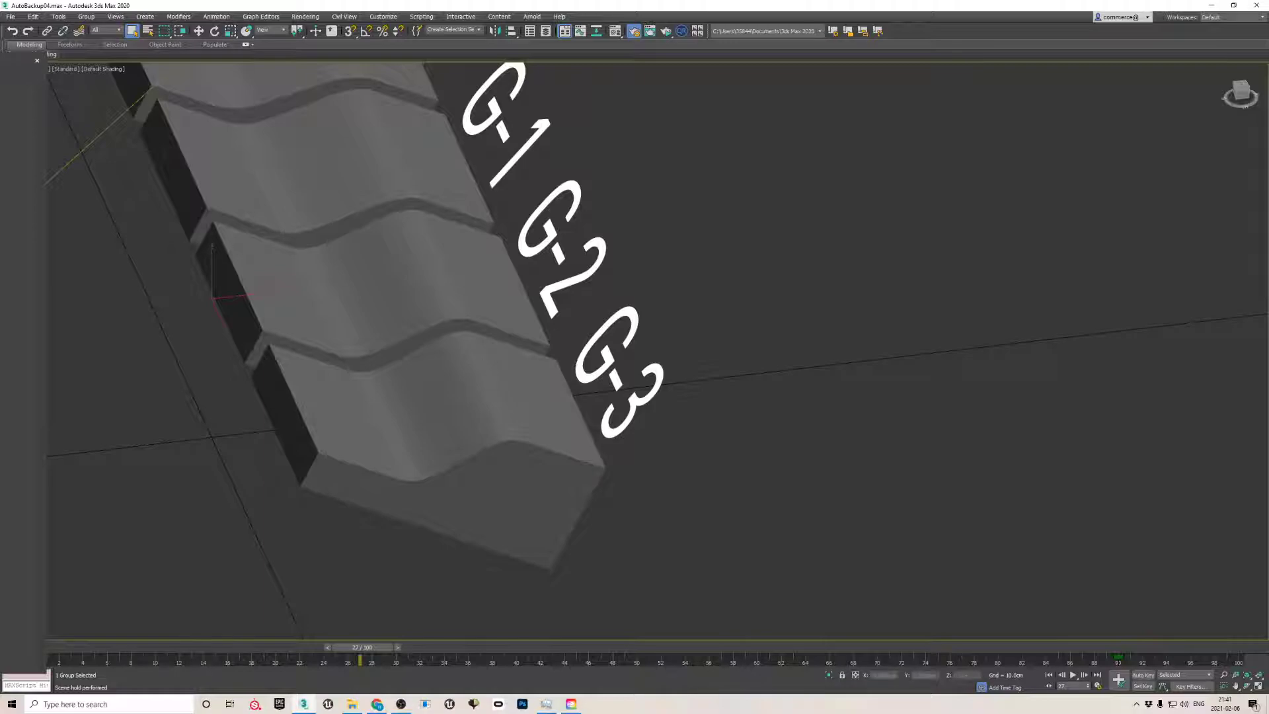
scroll(506, 324, "up", 5)
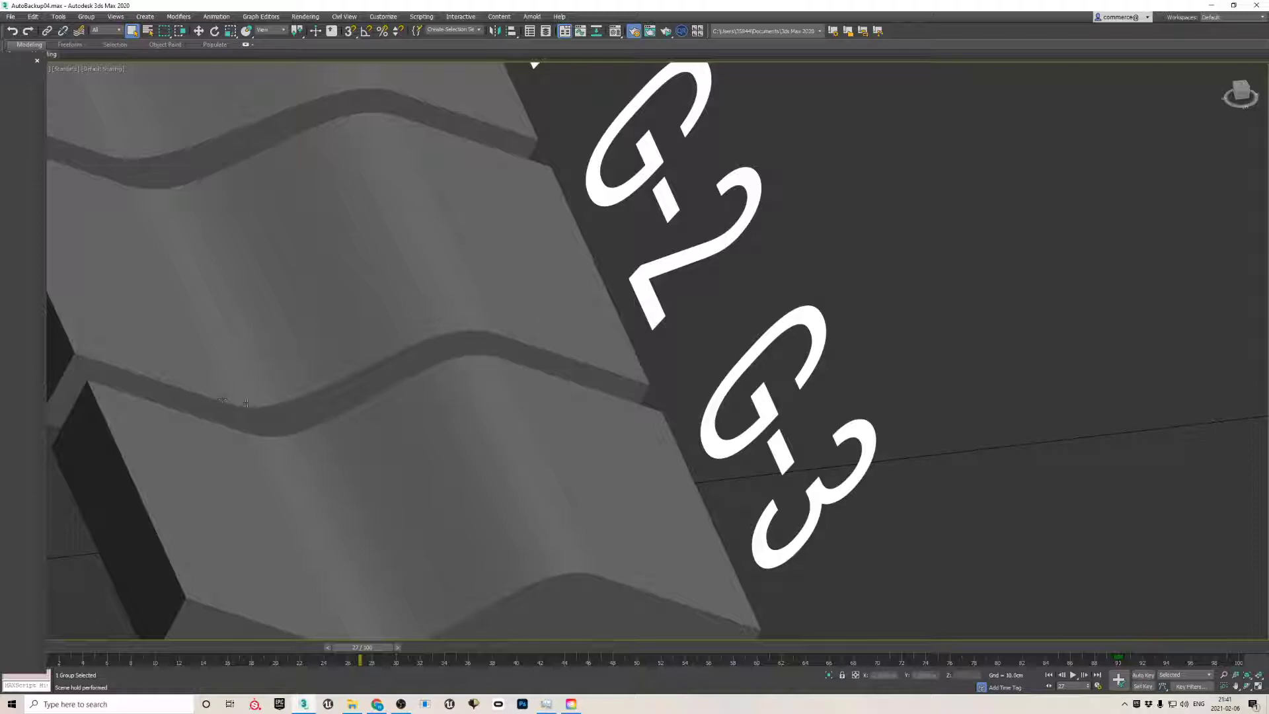
- Deselect everything with Ctrl+D and adjust the zoom on the G-3 joint edge
key("ctrl+d")
scroll(458, 329, "down", 2)
scroll(485, 363, "down", 2)
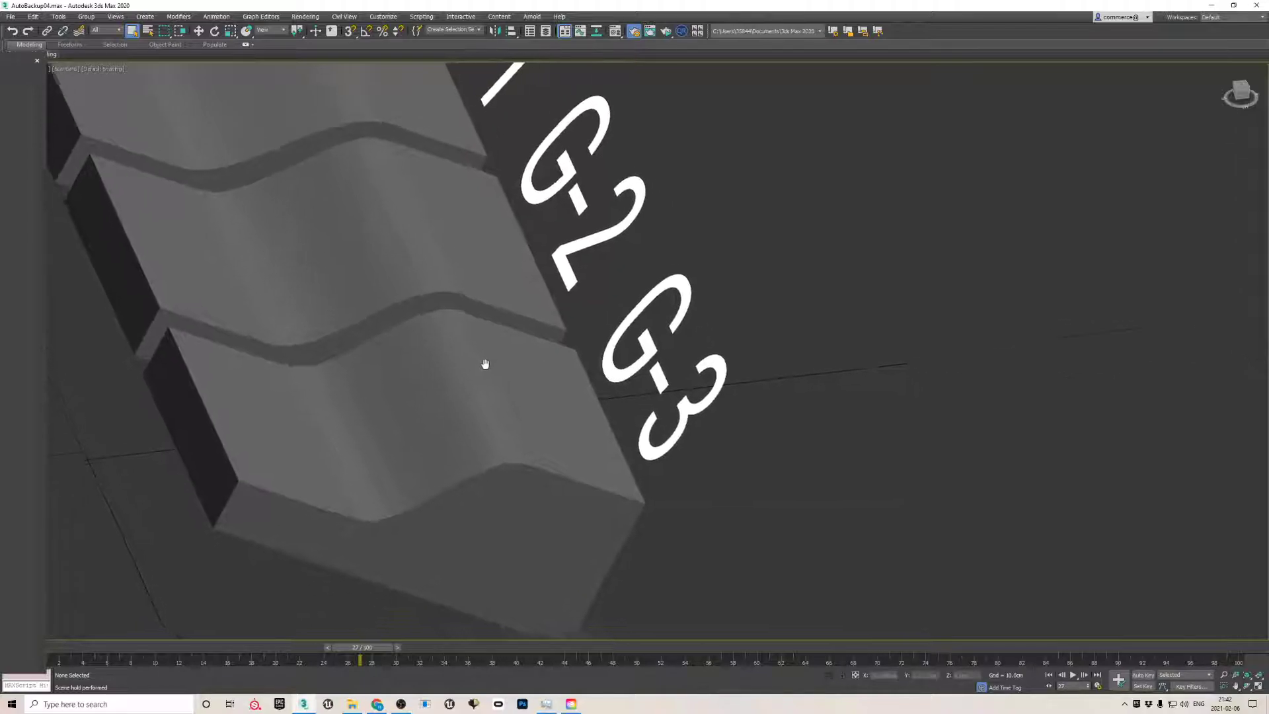
scroll(522, 444, "up", 4)
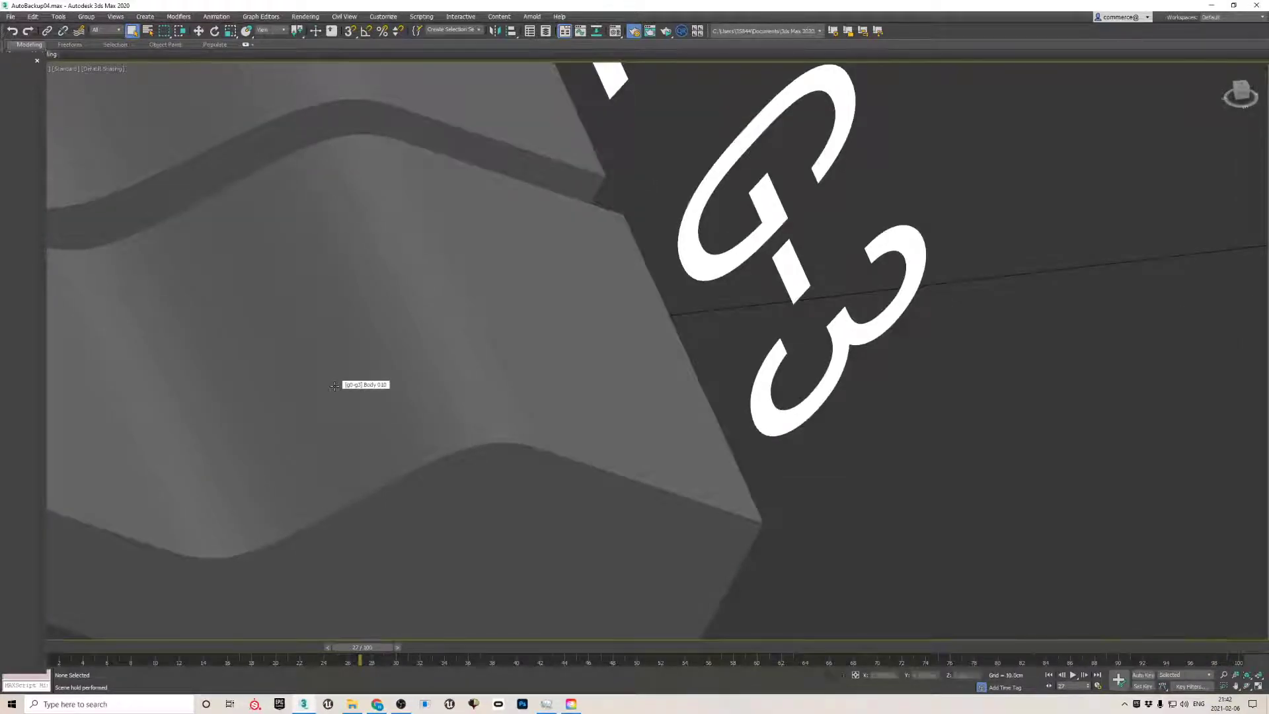
scroll(334, 386, "down", 3)
- Pan the view toward the G-3 block and adjust the zoom
middle_click_drag(335, 386, 447, 459)
scroll(425, 463, "down", 2)
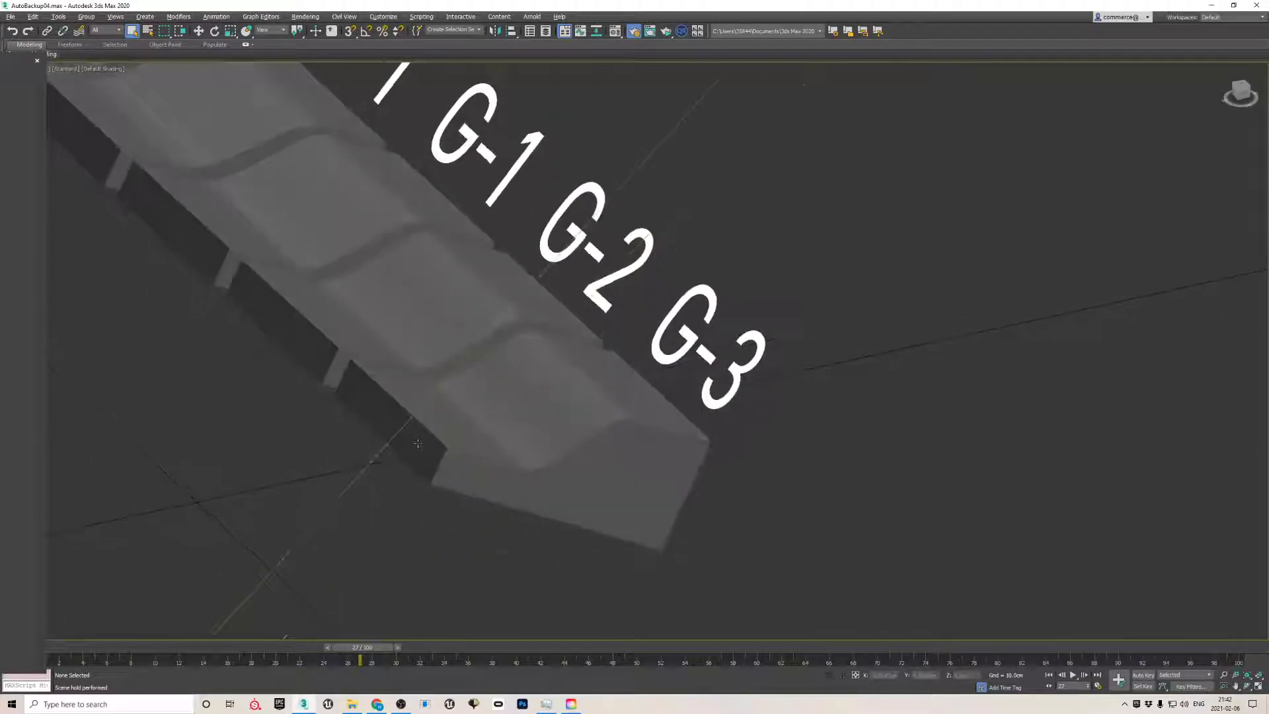
scroll(447, 458, "up", 4)
scroll(447, 459, "down", 2)
- Select the block group, orbit to a near-frontal view of G-1 to G-3, and start ActiveShade
left_click(527, 448)
middle_click_drag(527, 447, 456, 317, "alt")
scroll(430, 392, "down", 3)
scroll(477, 406, "up", 3)
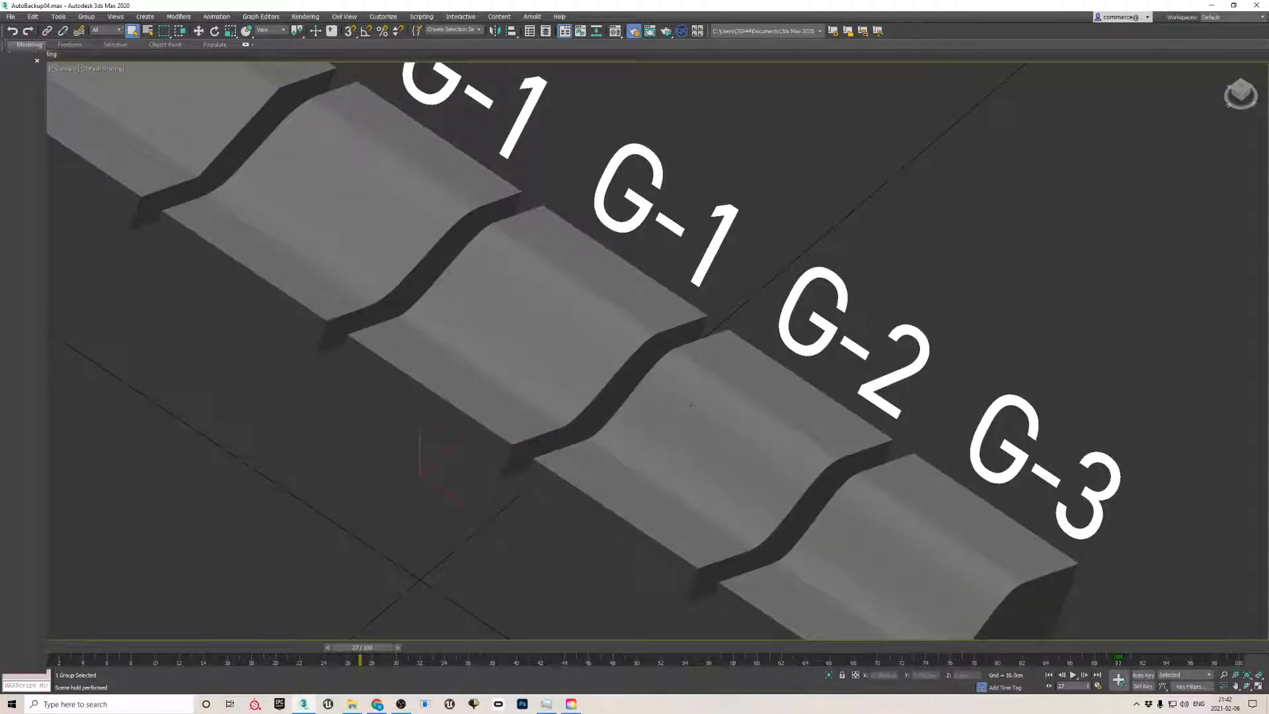
middle_click_drag(846, 499, 509, 251, "alt")
middle_click_drag(581, 302, 444, 294, "alt")
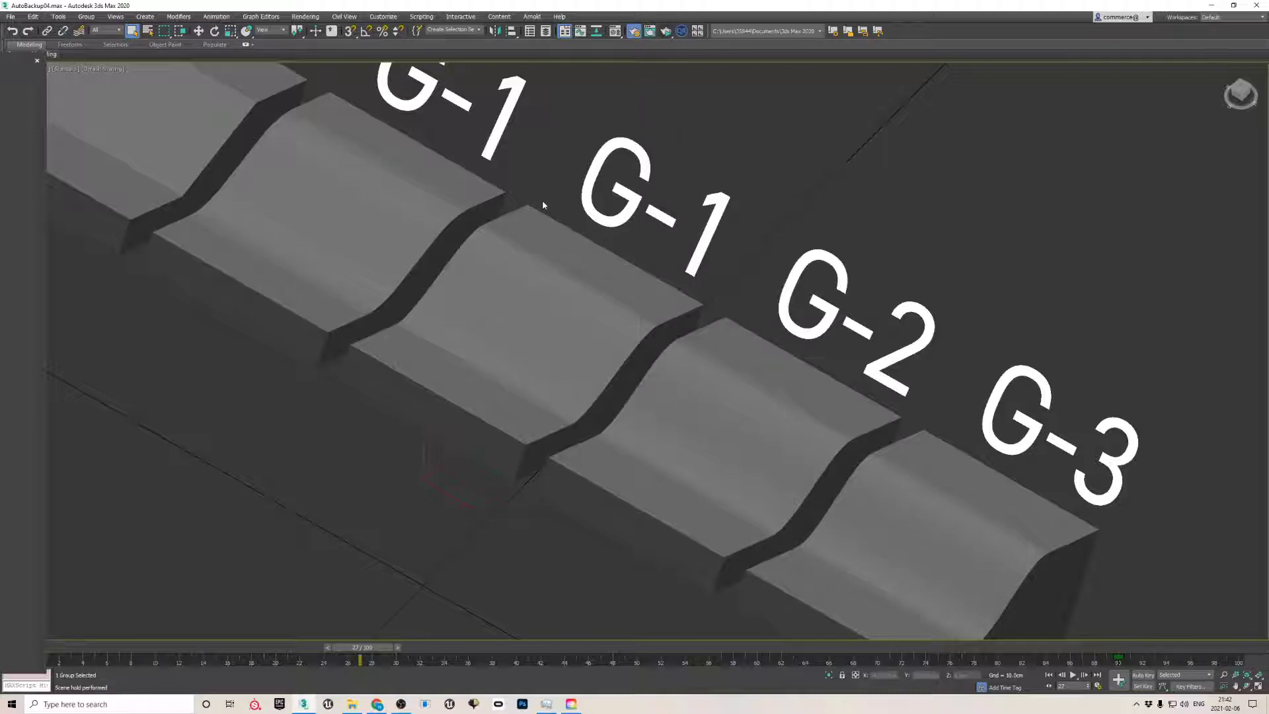
key("shift+q")
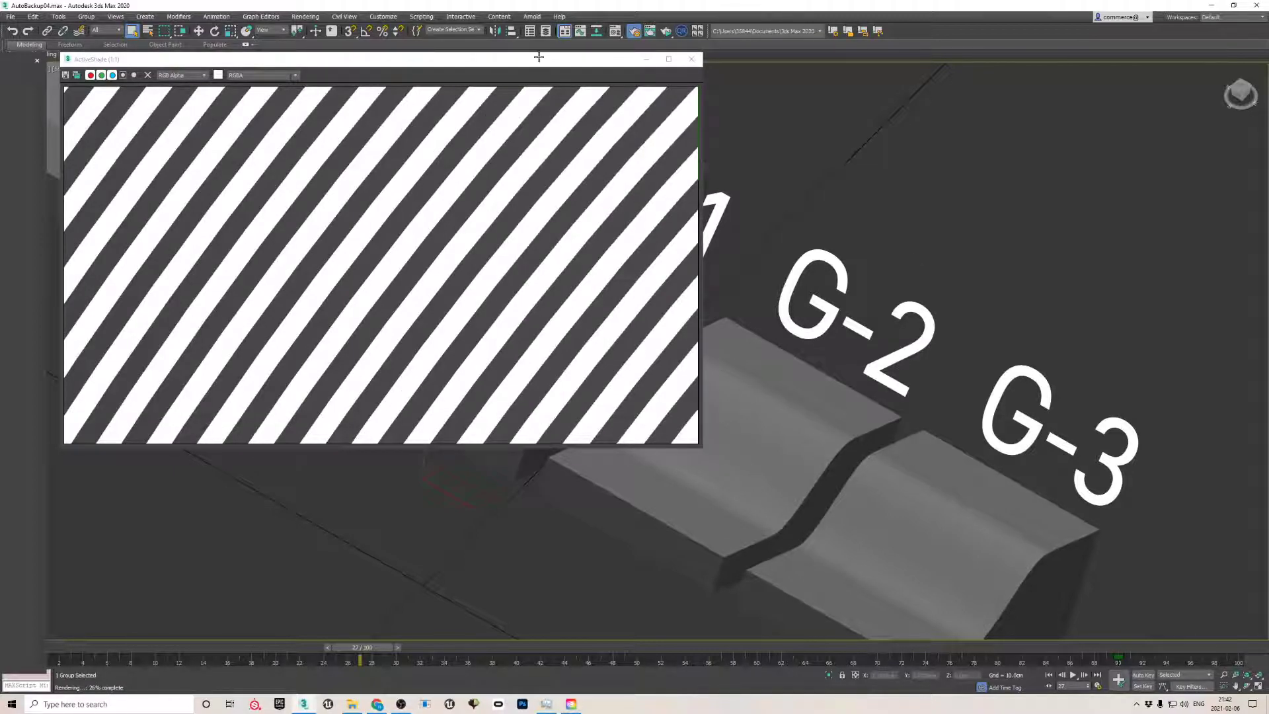
- Dismiss a stray menu and move the ActiveShade window to the lower left
left_click(500, 16)
left_click(461, 16)
left_click(476, 59)
left_click_drag(496, 61, 191, 200)
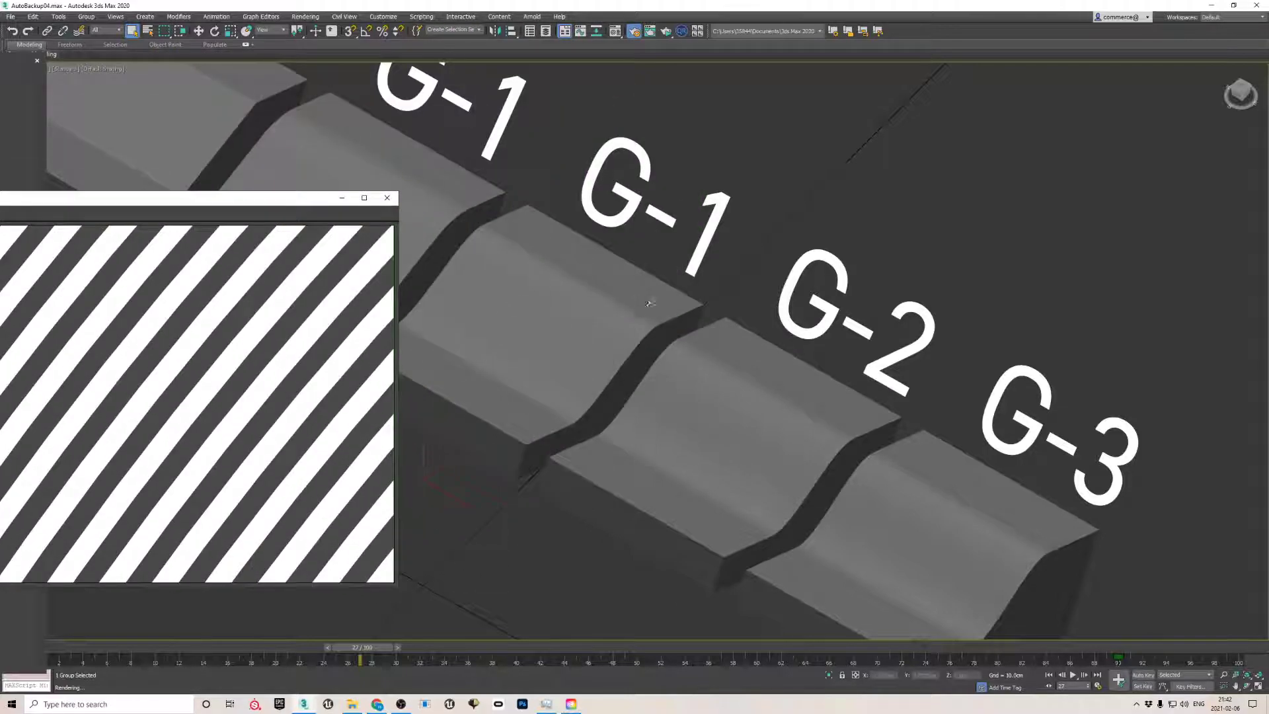
- Zoom out to show blocks G-0 through G-3, briefly opening and closing the group's properties
scroll(655, 276, "up", 3)
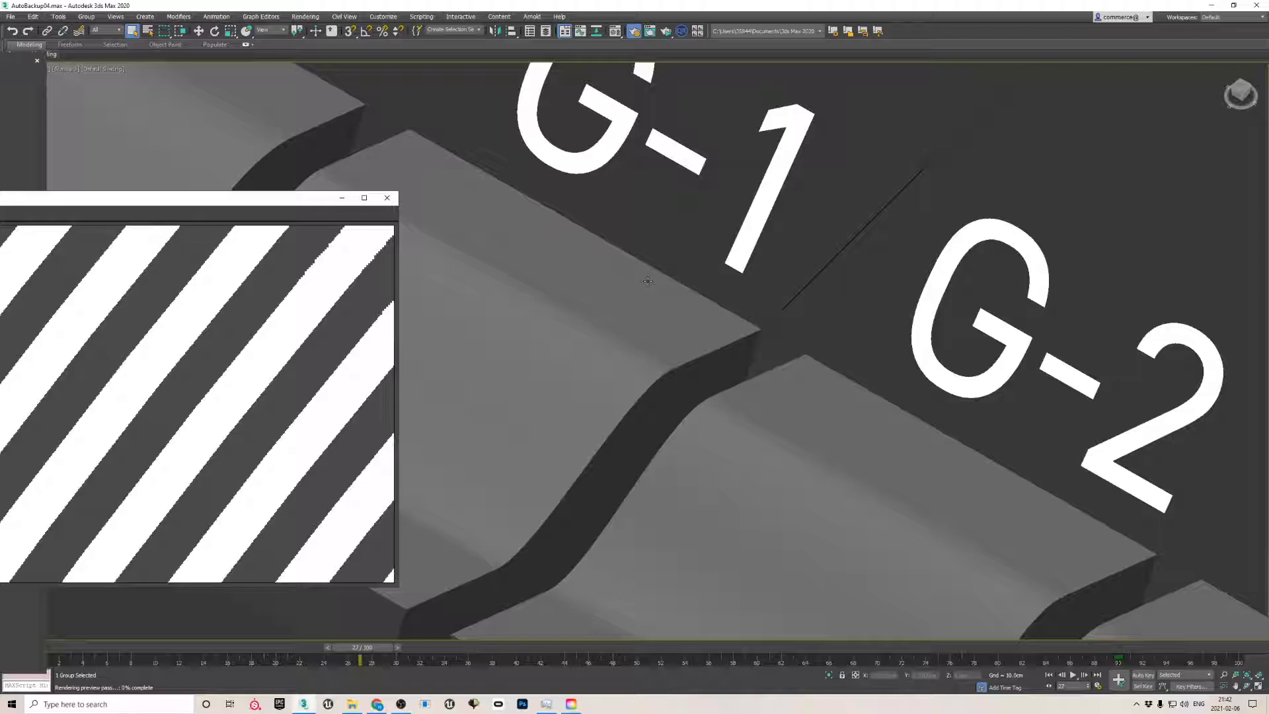
scroll(648, 281, "down", 1)
scroll(648, 281, "down", 3)
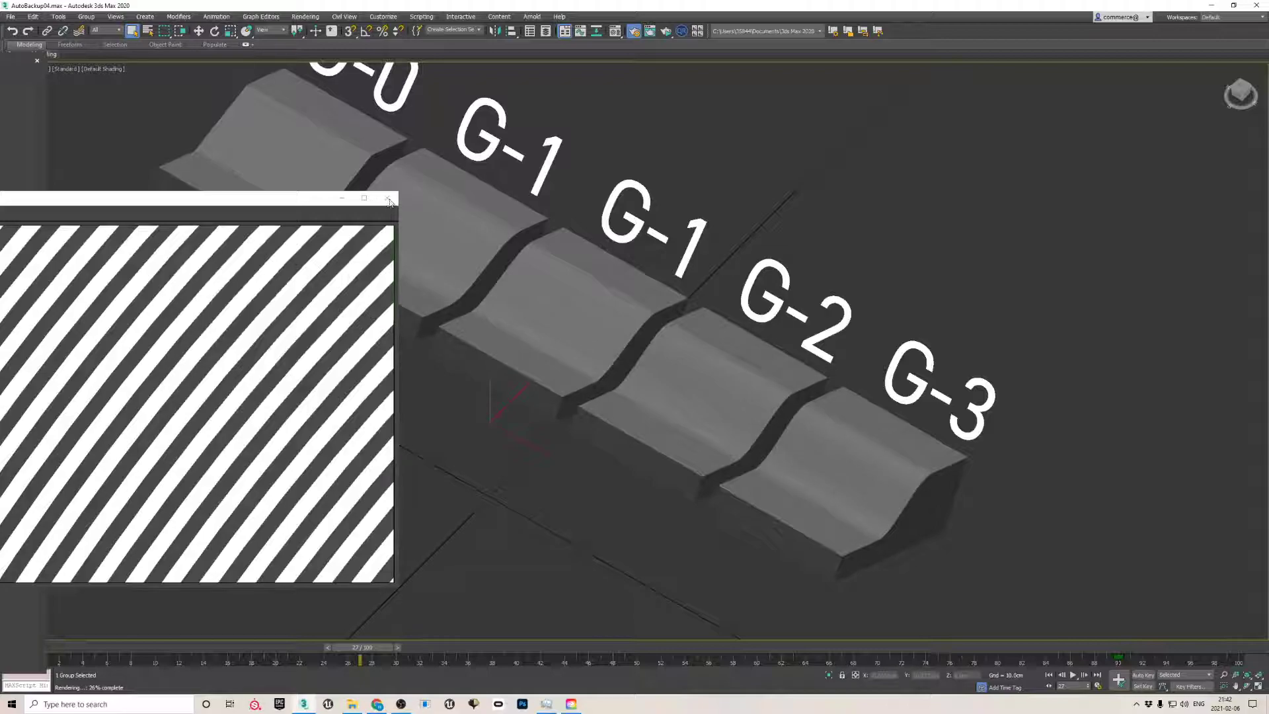
key("alt+p")
left_click(722, 196)
- Clear the selection, switch to the camera view, centre the render preview, and orbit G-0 into sight
left_click(731, 198)
key("c")
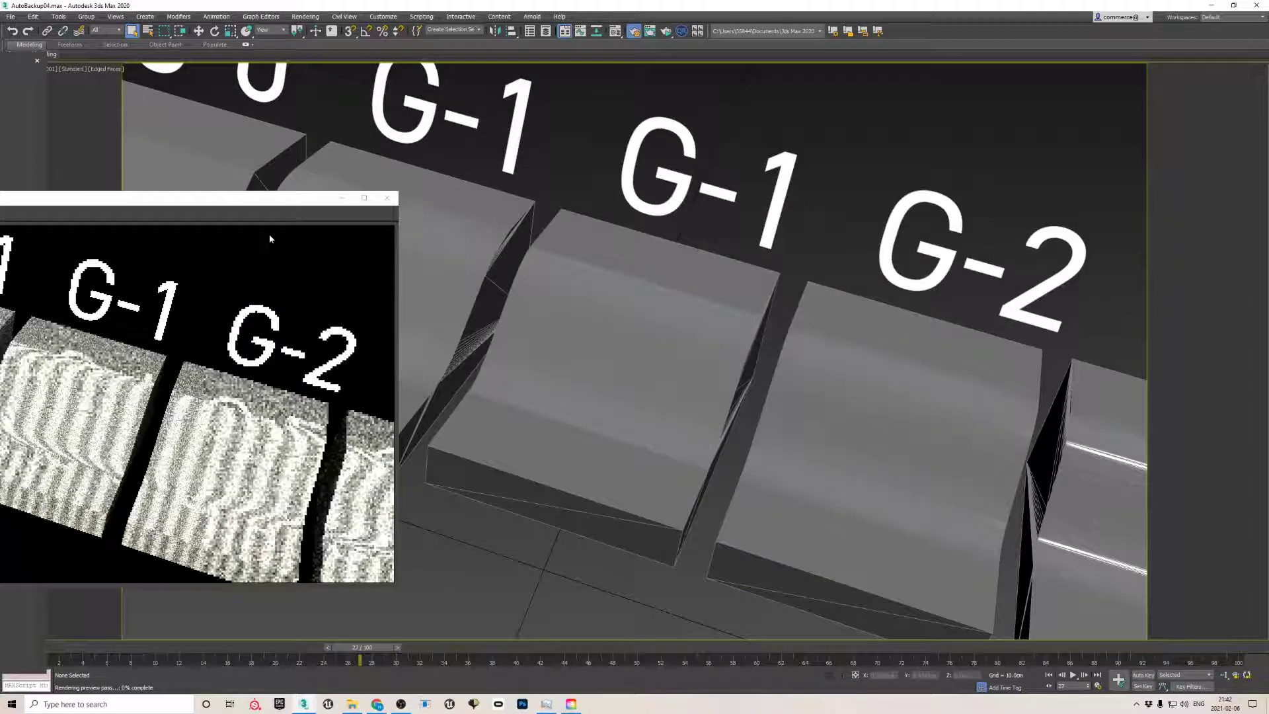
left_click_drag(182, 203, 544, 289)
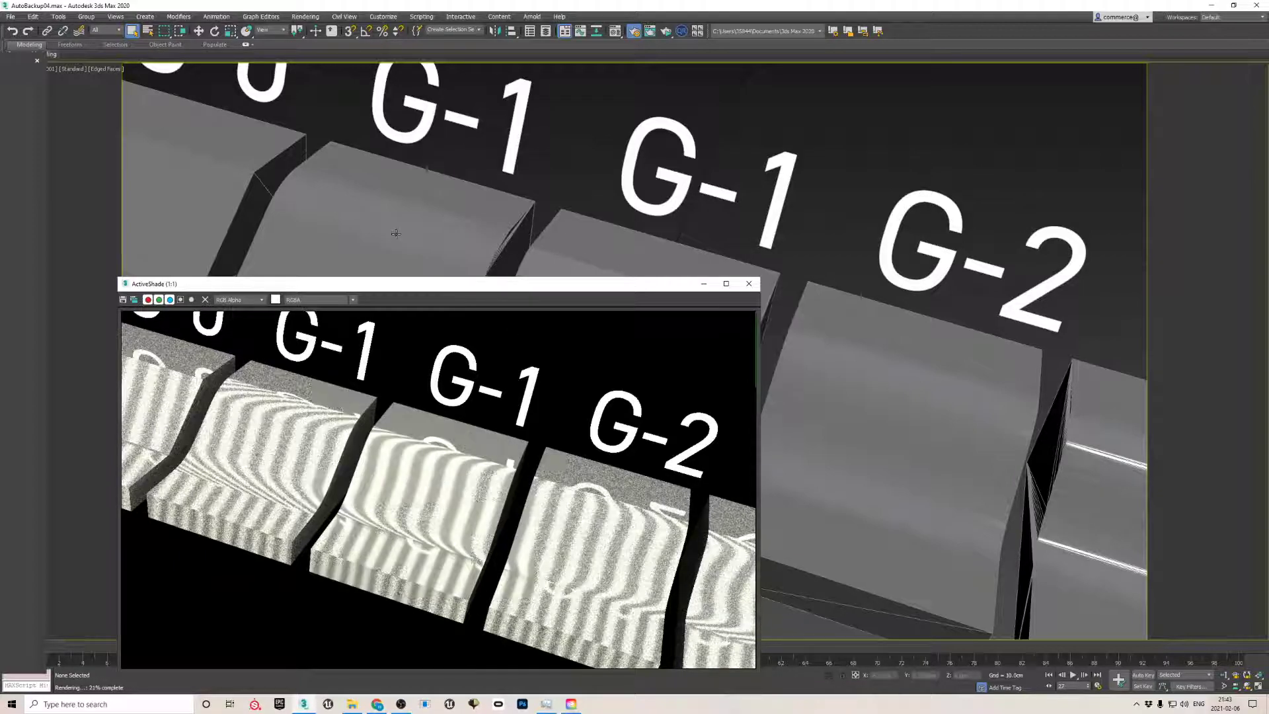
left_click(490, 233)
middle_click_drag(490, 234, 438, 209, "alt")
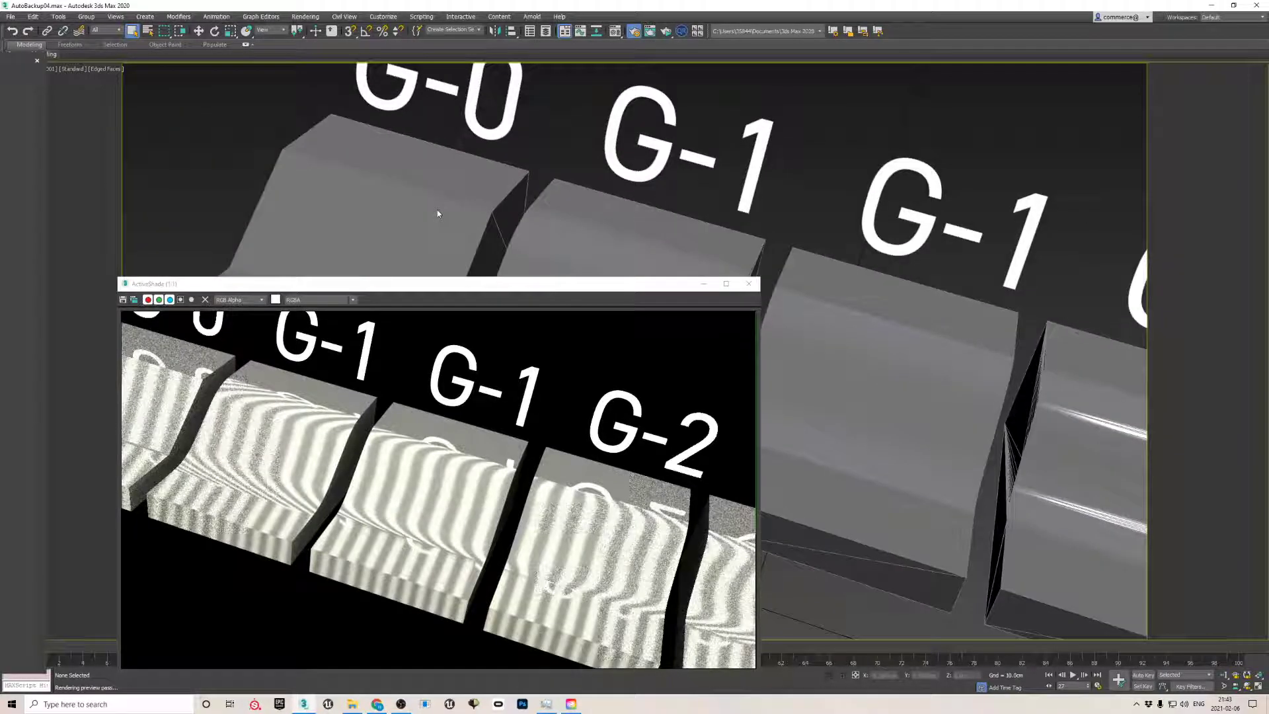
- Move the render preview up and right, and set the animation back to about frame 25
key("w")
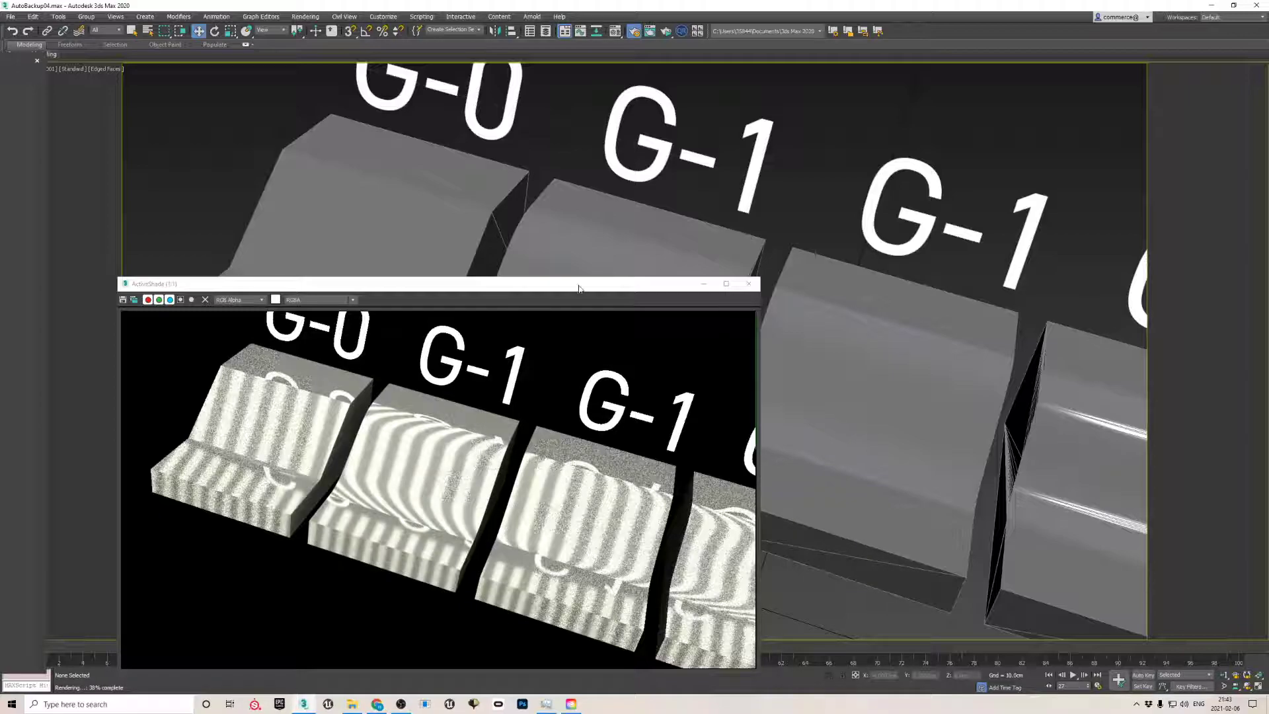
left_click_drag(520, 284, 874, 213)
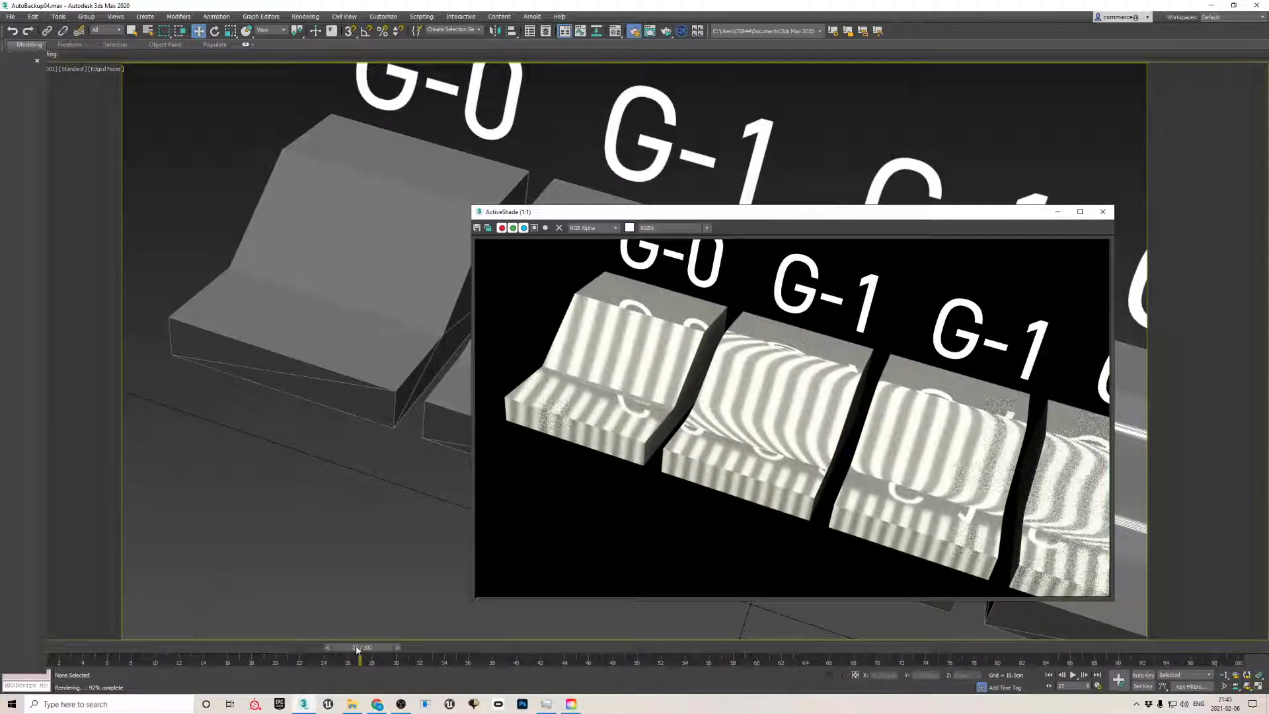
left_click_drag(377, 649, 324, 645)
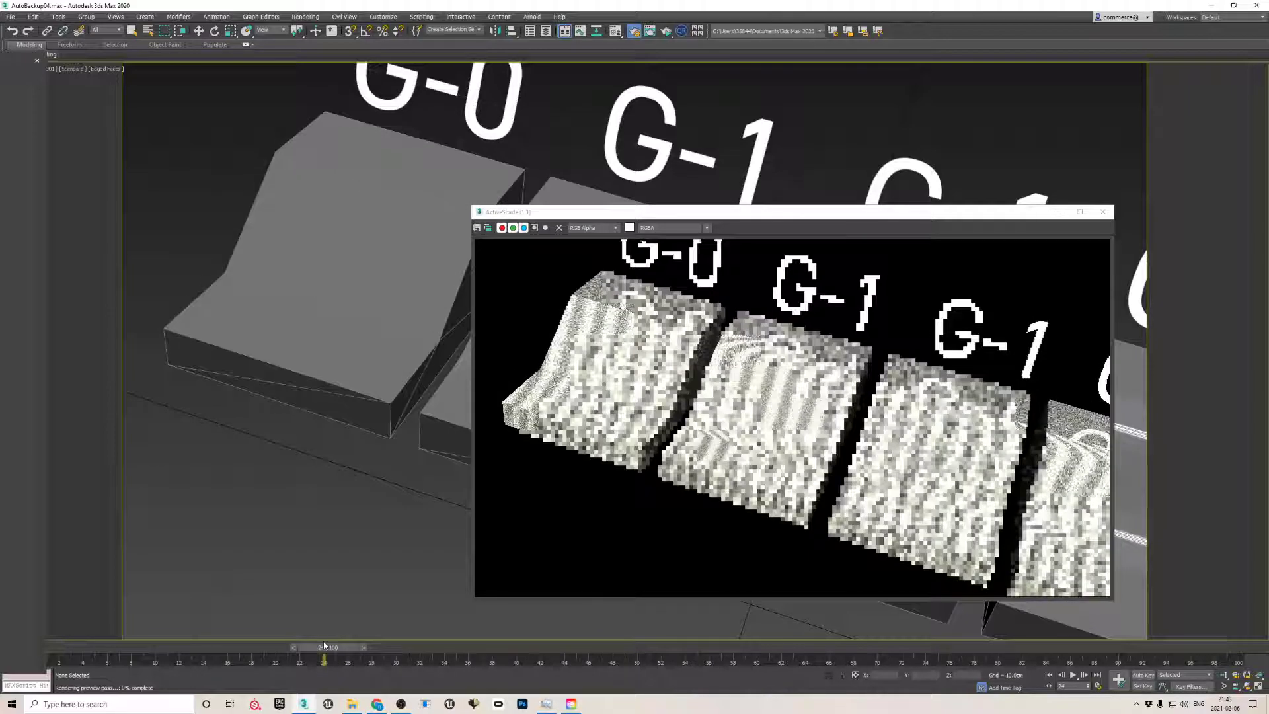
- Move the ActiveShade zebra render to the viewport's upper-left corner, leaving the G-1 blocks visible
key("w")
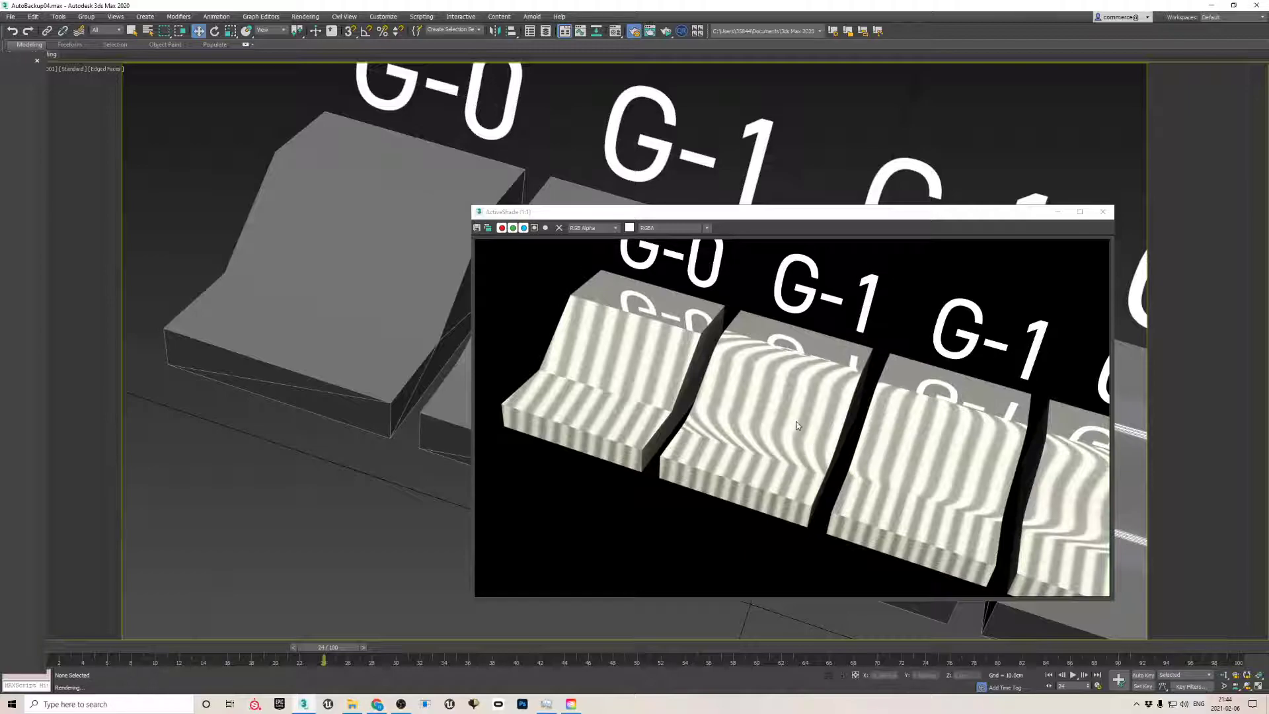
left_click_drag(911, 218, 474, 130)
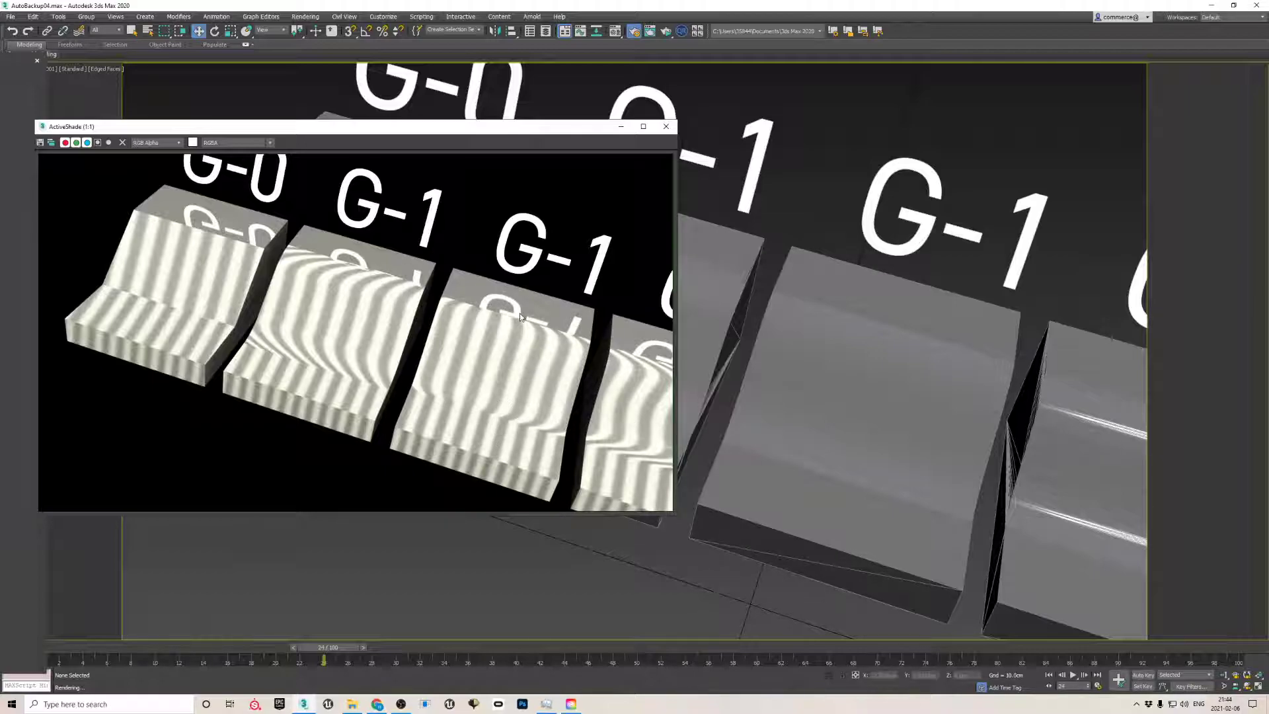
- Pan the Perspective view left until the G-2 and G-3 blocks fill the zebra render
middle_click_drag(984, 469, 708, 380)
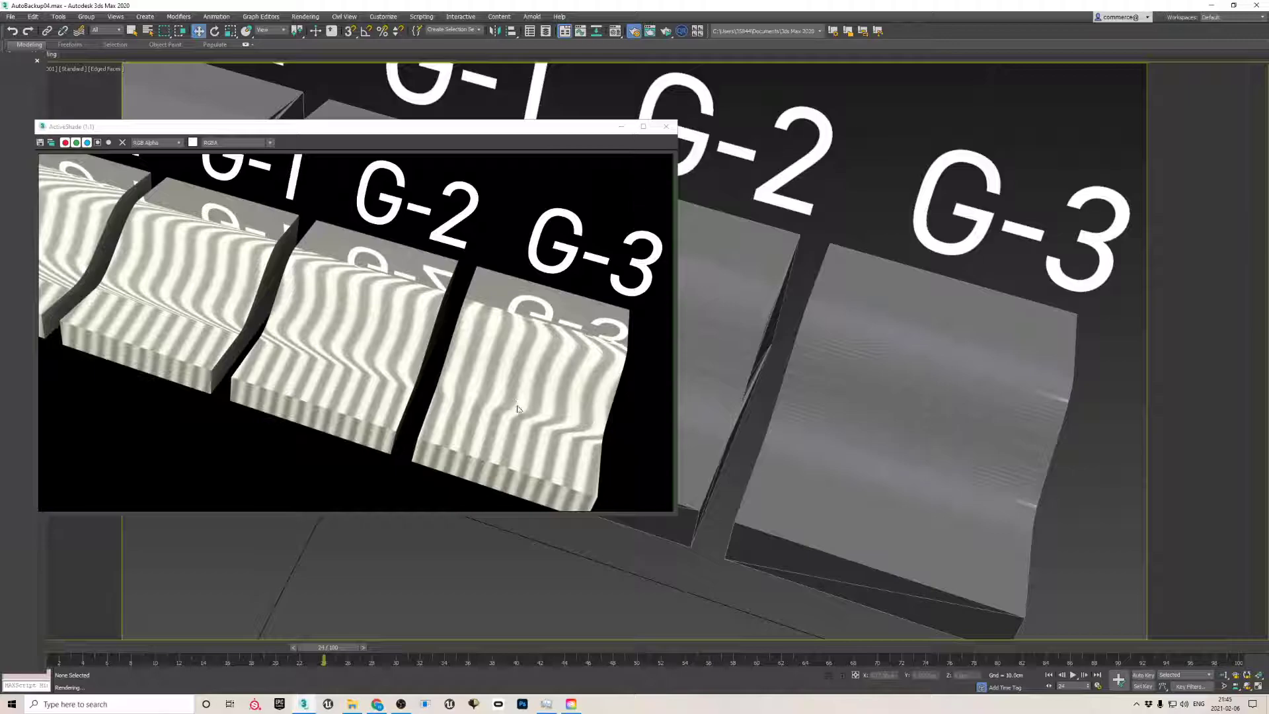
- Select the G-3 block and orbit the view around it to compare its stripes with G-2
middle_click_drag(780, 446, 827, 453)
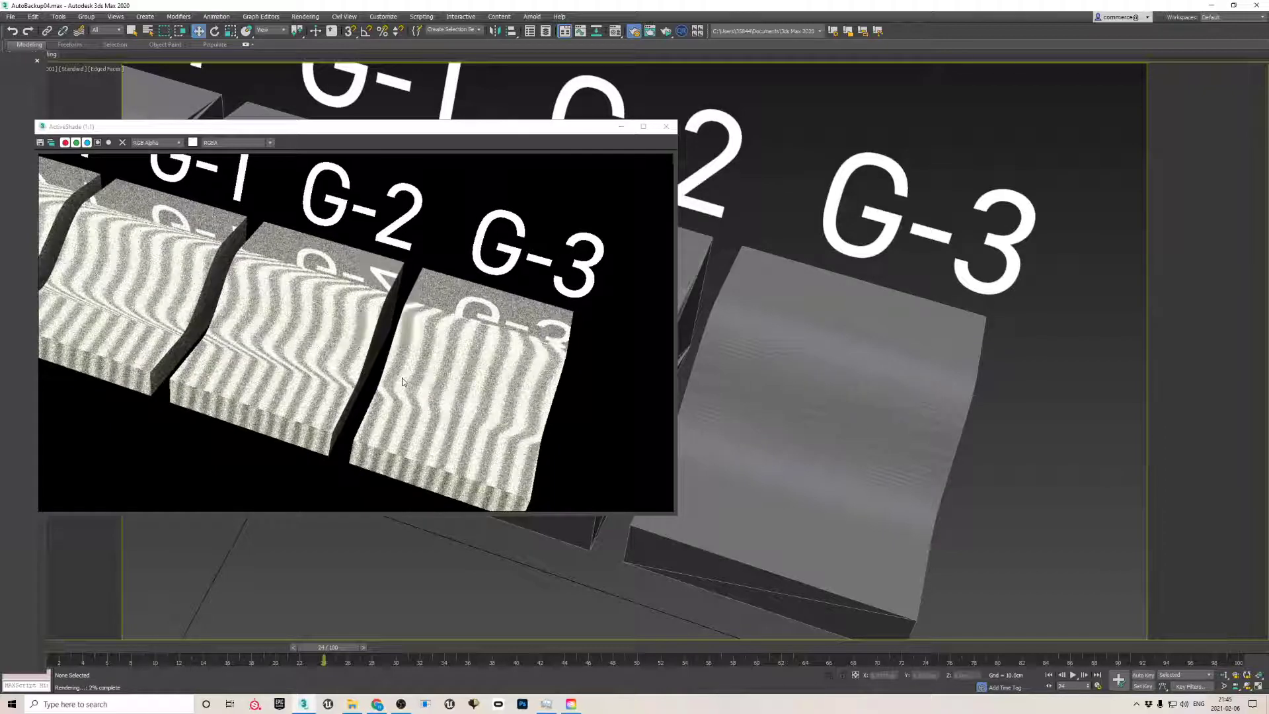
left_click(774, 452)
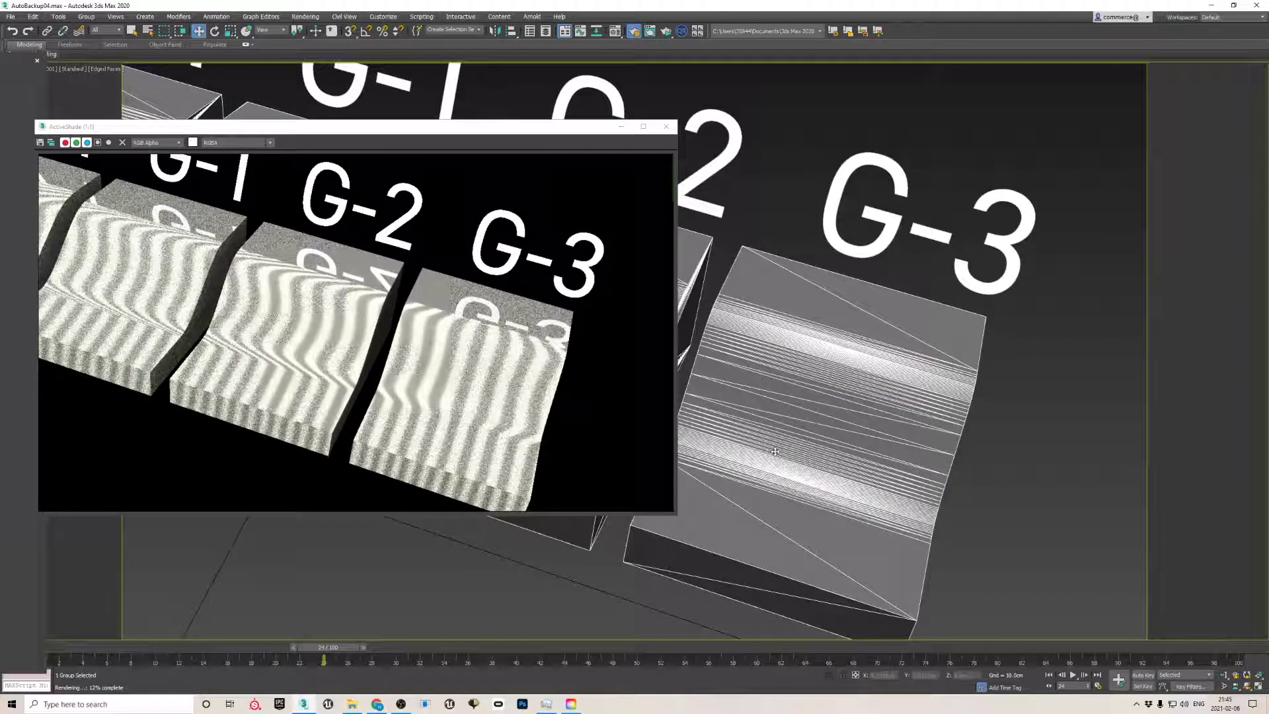
left_click_drag(775, 452, 754, 434)
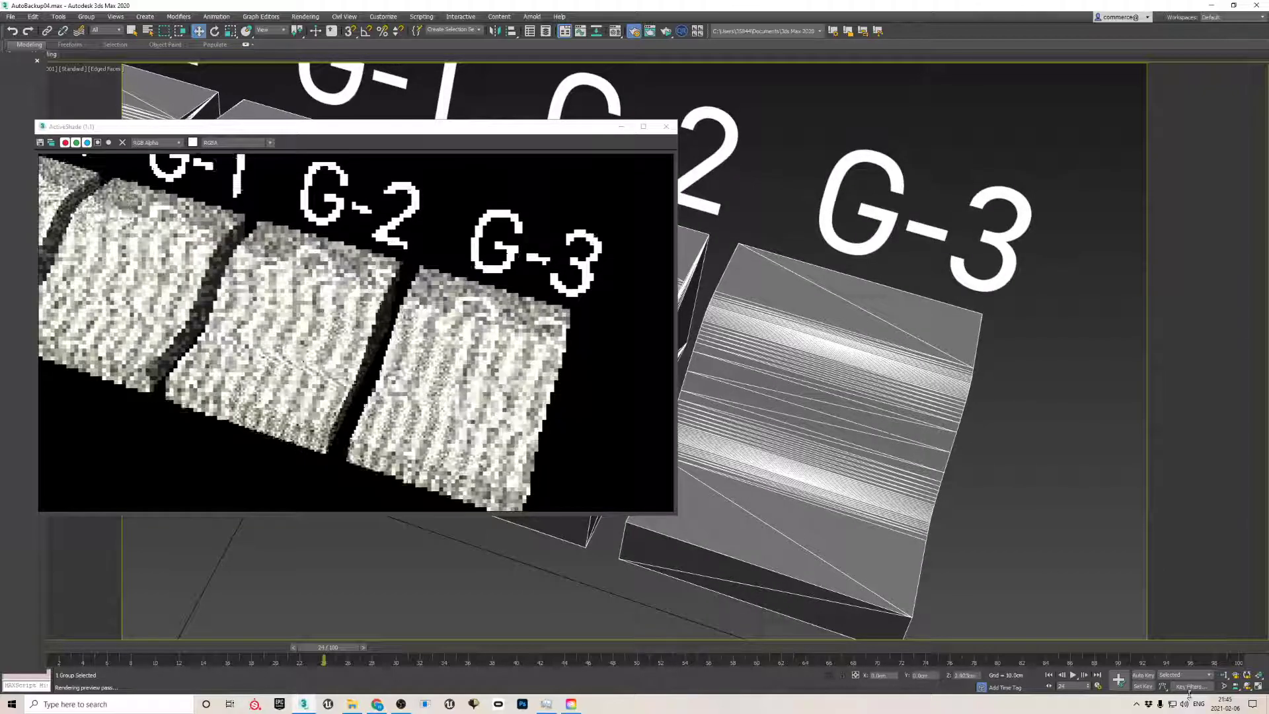
left_click(1252, 689)
left_click_drag(813, 501, 793, 391)
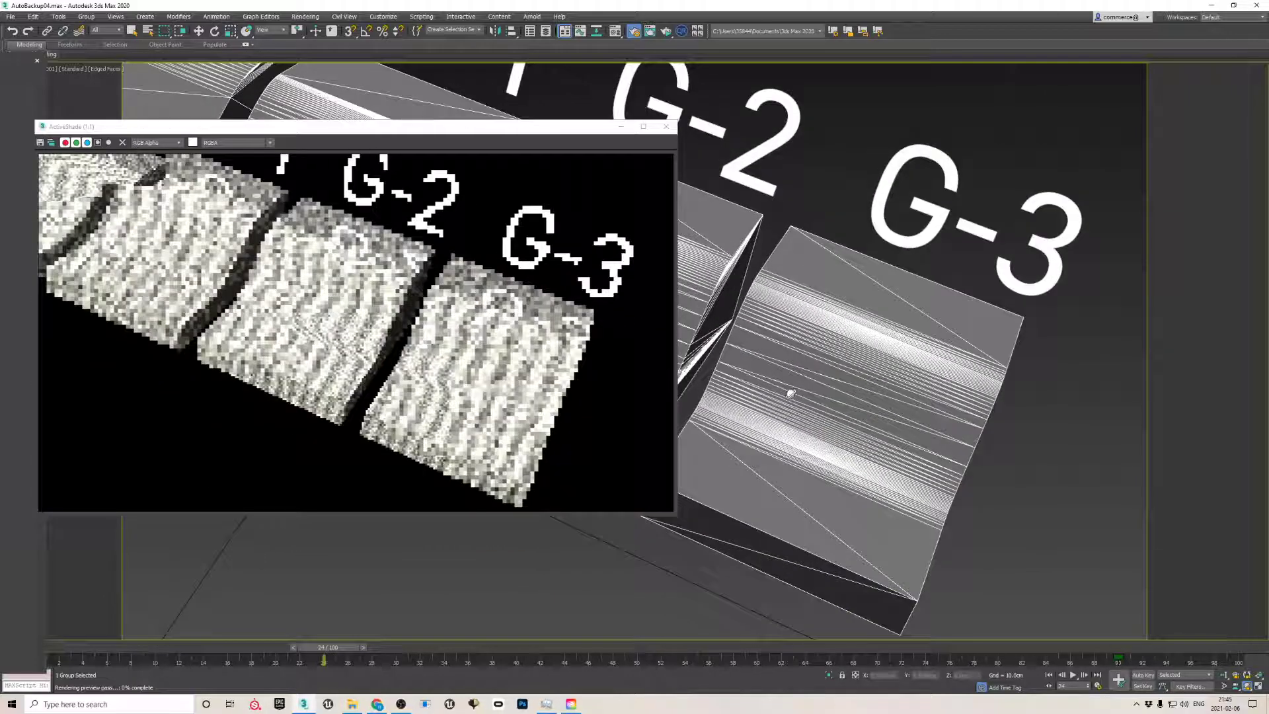